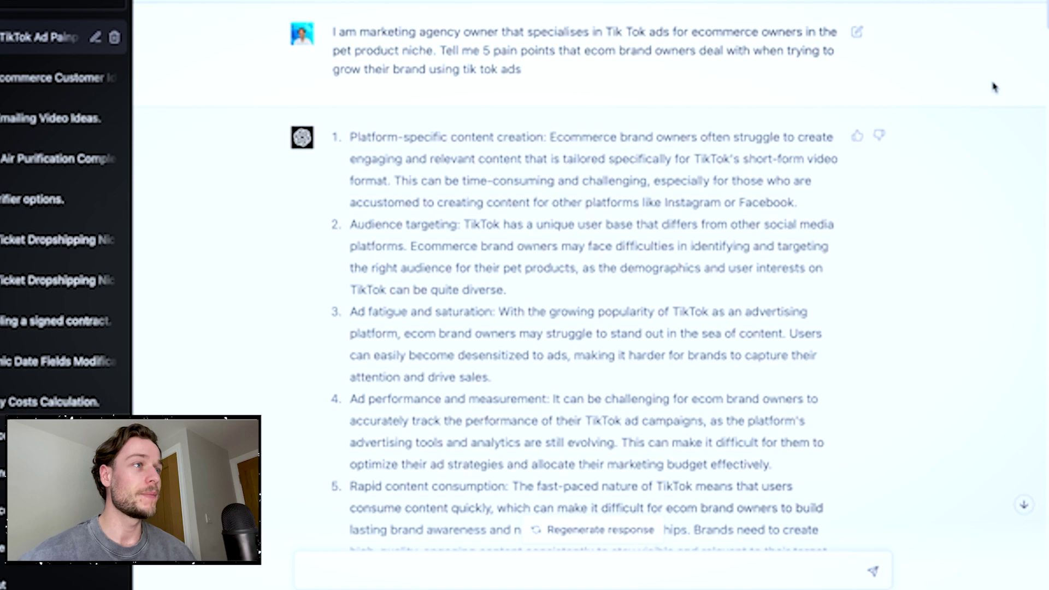
Review the TikTok ads pain-point prompt and the first three points: content creation, audience targeting, and ad fatigue and saturation
{"action": "left_click_drag", "start_coordinate": [330, 33], "coordinate": [481, 70]}
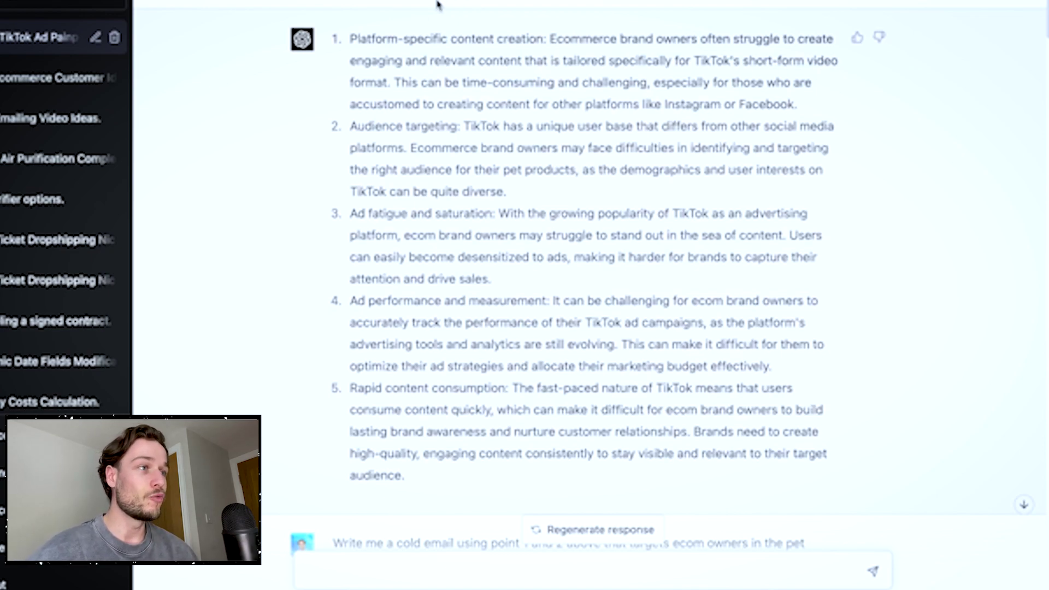
{"action": "left_click_drag", "start_coordinate": [352, 39], "coordinate": [840, 463]}
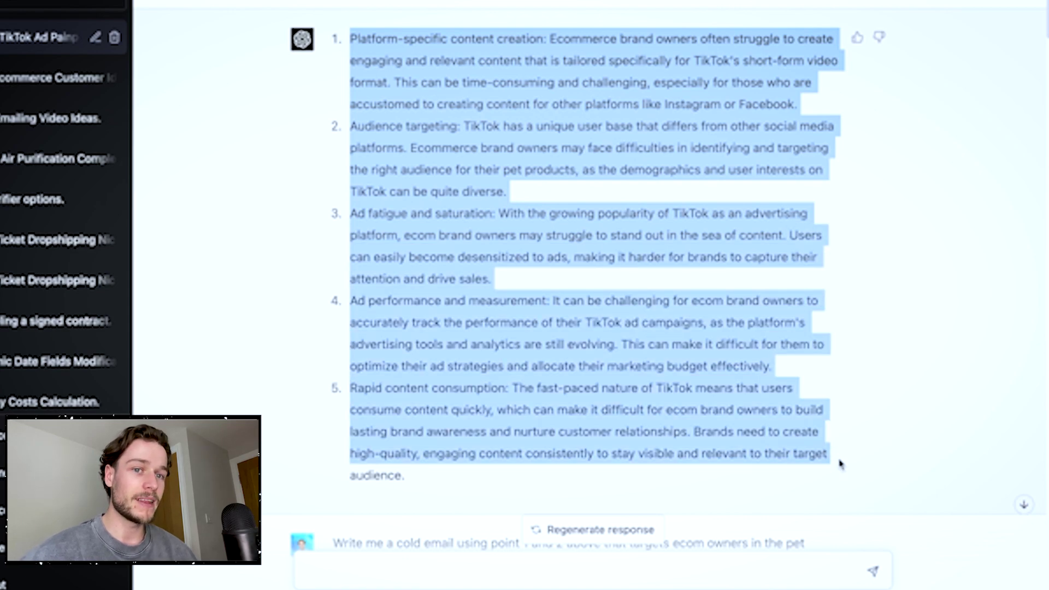
{"action": "left_click", "coordinate": [840, 463]}
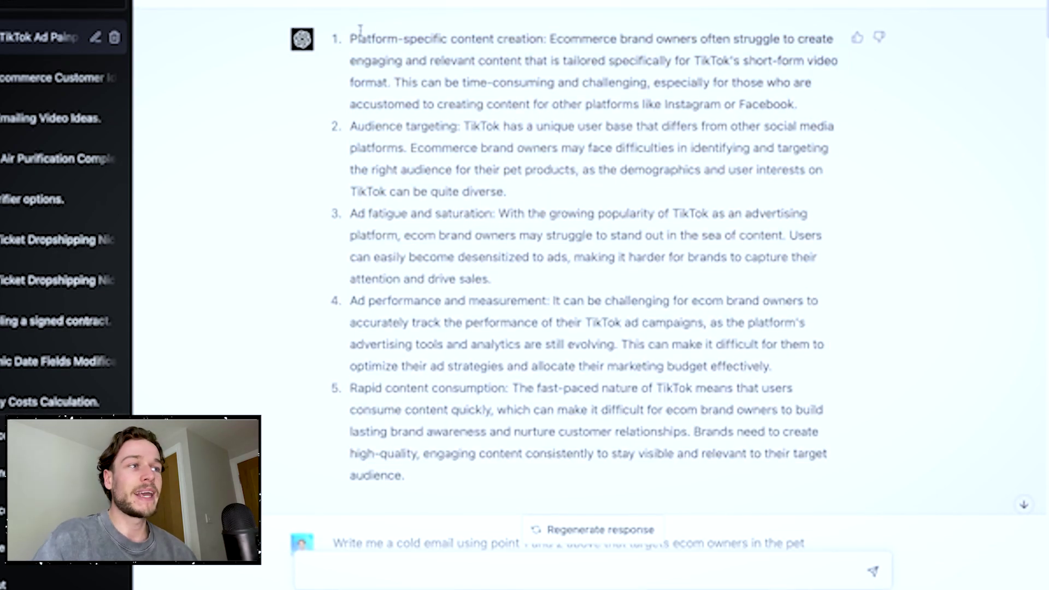
{"action": "left_click_drag", "start_coordinate": [351, 40], "coordinate": [537, 34]}
{"action": "left_click", "coordinate": [636, 141]}
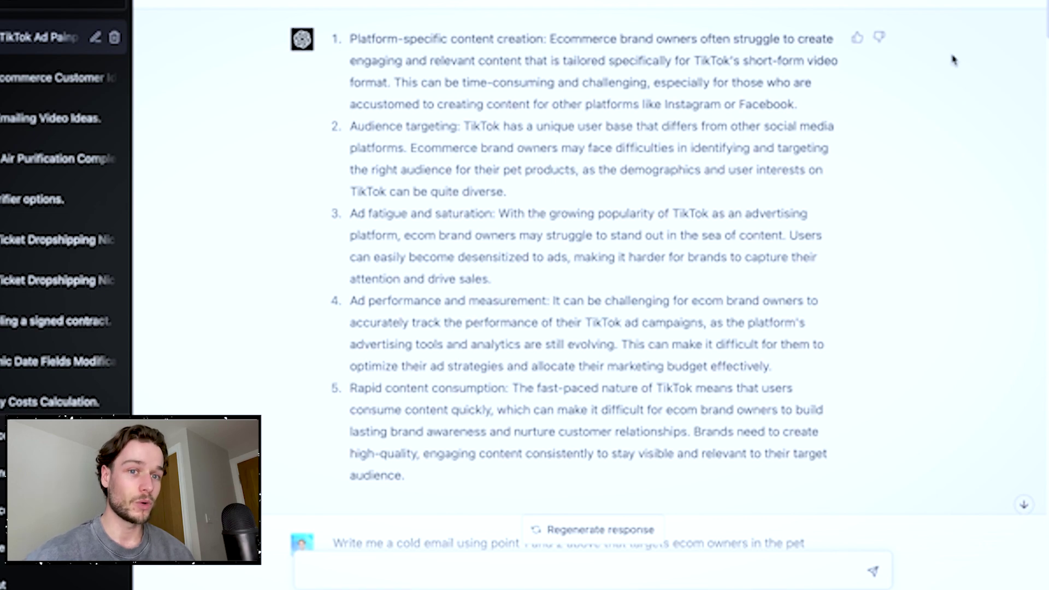
{"action": "left_click_drag", "start_coordinate": [348, 127], "coordinate": [477, 127]}
{"action": "left_click", "coordinate": [470, 127]}
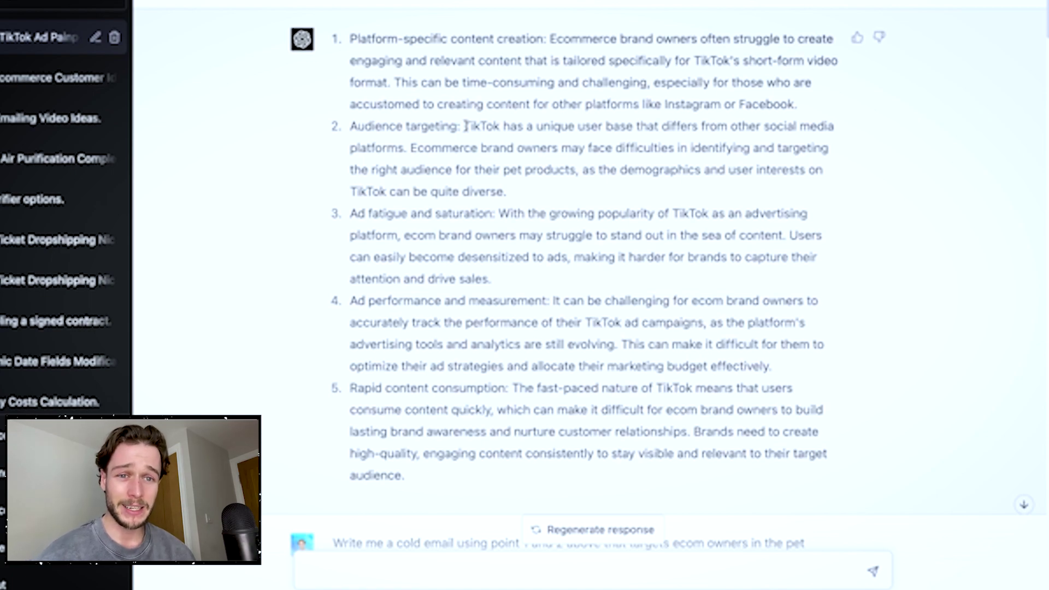
{"action": "left_click_drag", "start_coordinate": [353, 126], "coordinate": [456, 127]}
{"action": "left_click", "coordinate": [454, 127]}
{"action": "scroll", "coordinate": [357, 210], "scroll_direction": "down", "scroll_amount": 1}
{"action": "mouse_move", "coordinate": [353, 179]}
{"action": "left_mouse_down"}
{"action": "mouse_move", "coordinate": [493, 180]}
{"action": "mouse_move", "coordinate": [350, 181]}
{"action": "left_mouse_up"}
{"action": "left_click", "coordinate": [495, 180]}
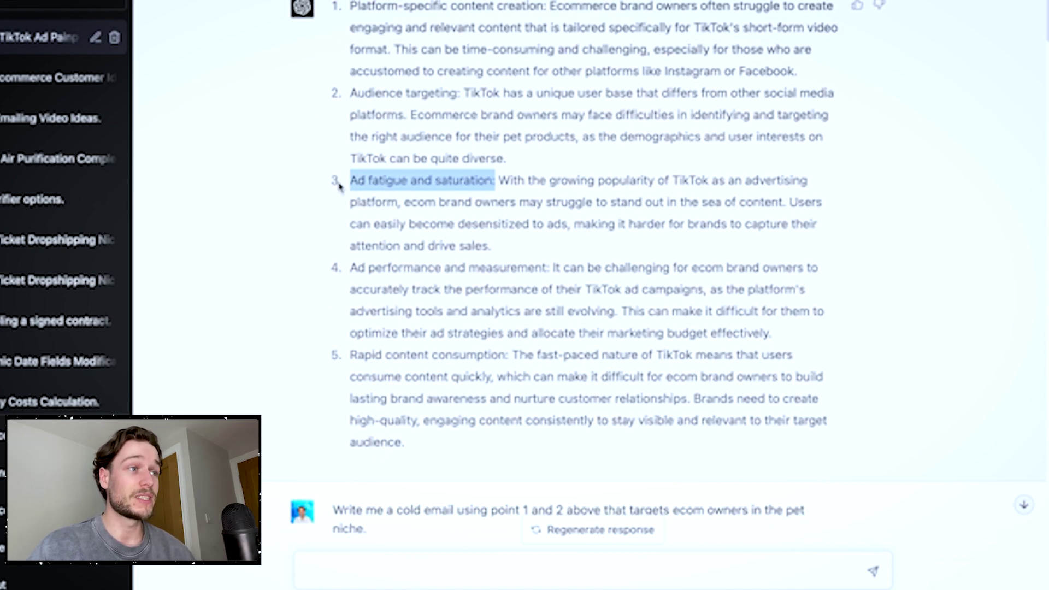
{"action": "left_click", "coordinate": [339, 186]}
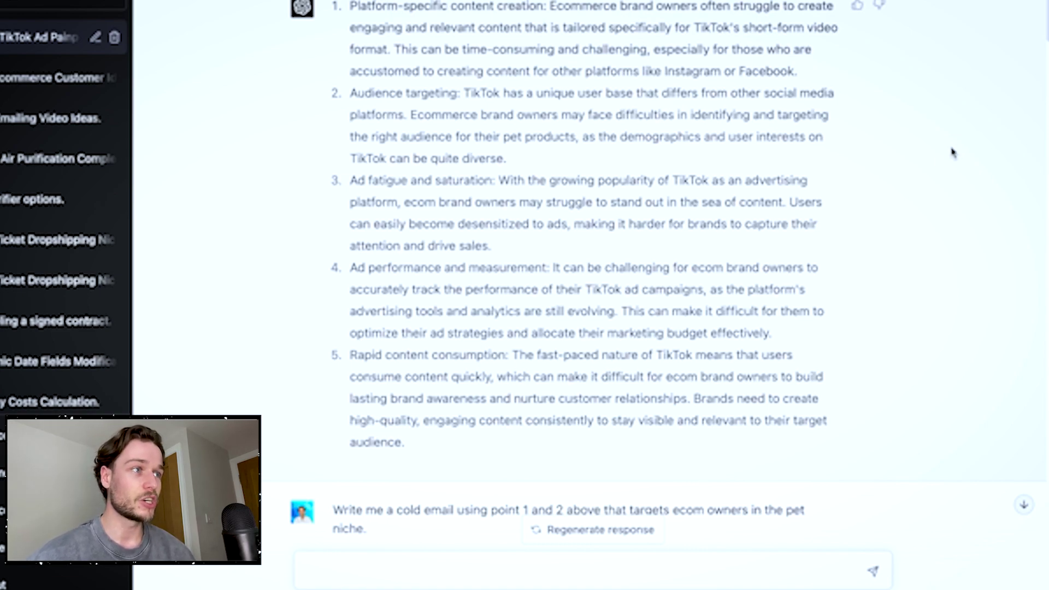
Read the pain points on ad performance and measurement and rapid content consumption, and look over the full list of five again
{"action": "scroll", "coordinate": [942, 153], "scroll_direction": "down", "scroll_amount": 2}
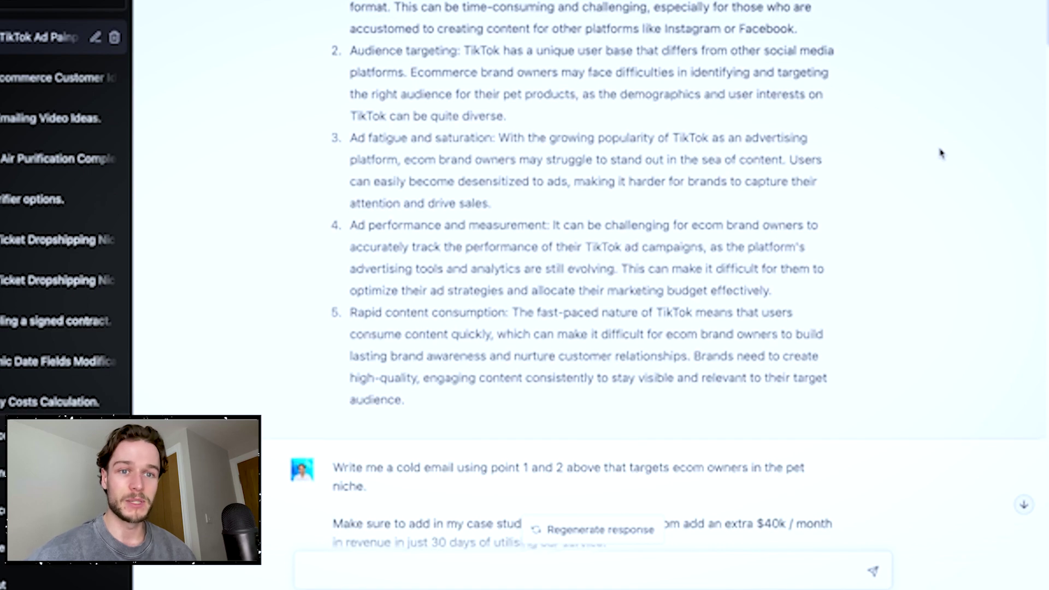
{"action": "scroll", "coordinate": [941, 153], "scroll_direction": "down", "scroll_amount": 1}
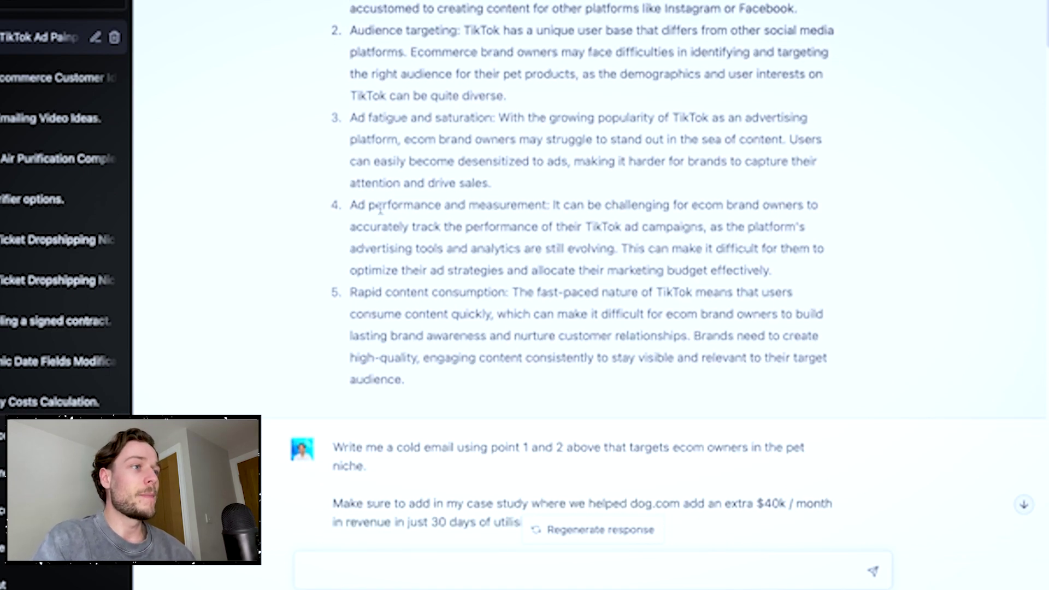
{"action": "left_click_drag", "start_coordinate": [345, 206], "coordinate": [547, 206]}
{"action": "left_click", "coordinate": [547, 207]}
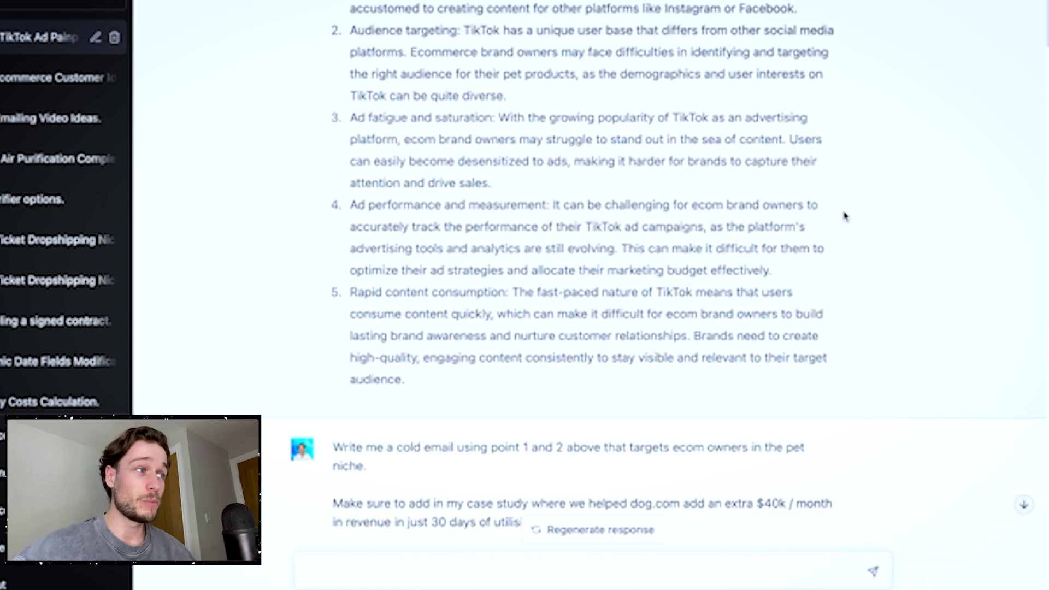
{"action": "left_click_drag", "start_coordinate": [351, 210], "coordinate": [516, 228]}
{"action": "left_click", "coordinate": [517, 229]}
{"action": "left_click_drag", "start_coordinate": [350, 293], "coordinate": [499, 293]}
{"action": "left_click", "coordinate": [522, 289]}
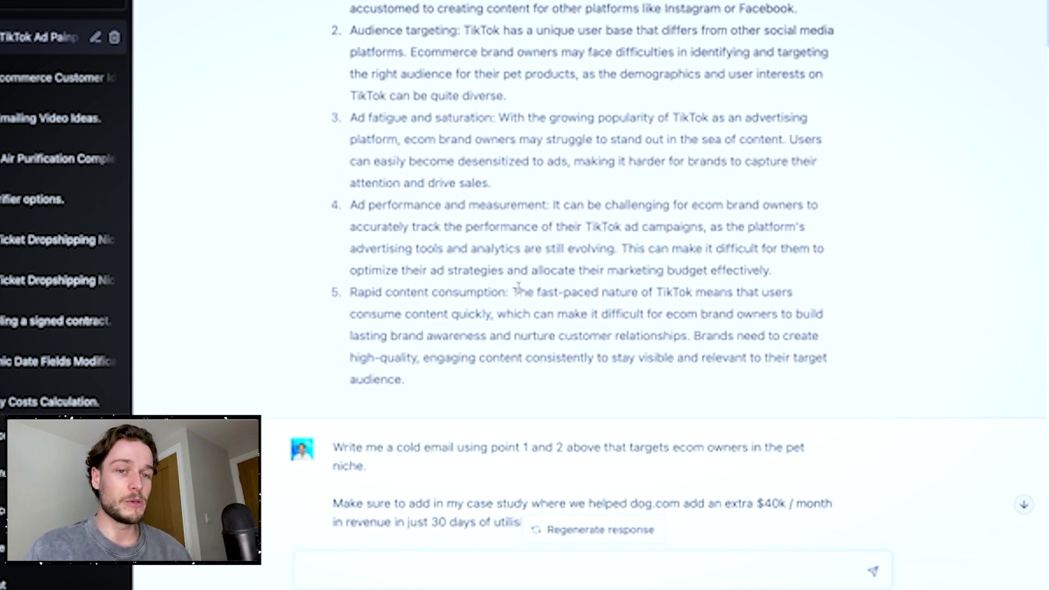
{"action": "scroll", "coordinate": [511, 265], "scroll_direction": "up", "scroll_amount": 2}
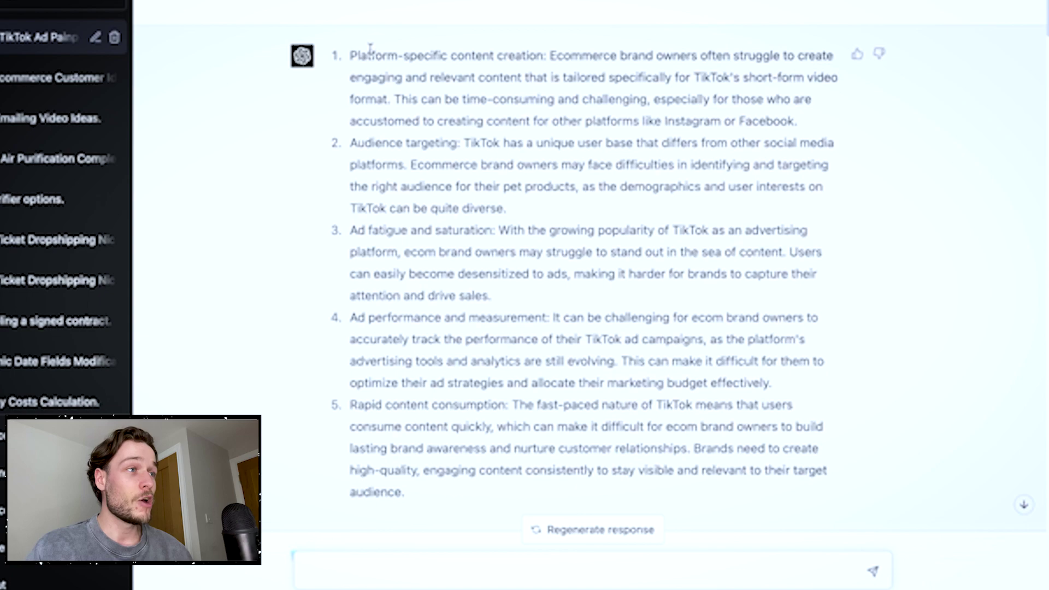
{"action": "left_click_drag", "start_coordinate": [351, 55], "coordinate": [449, 481]}
{"action": "left_click", "coordinate": [464, 457]}
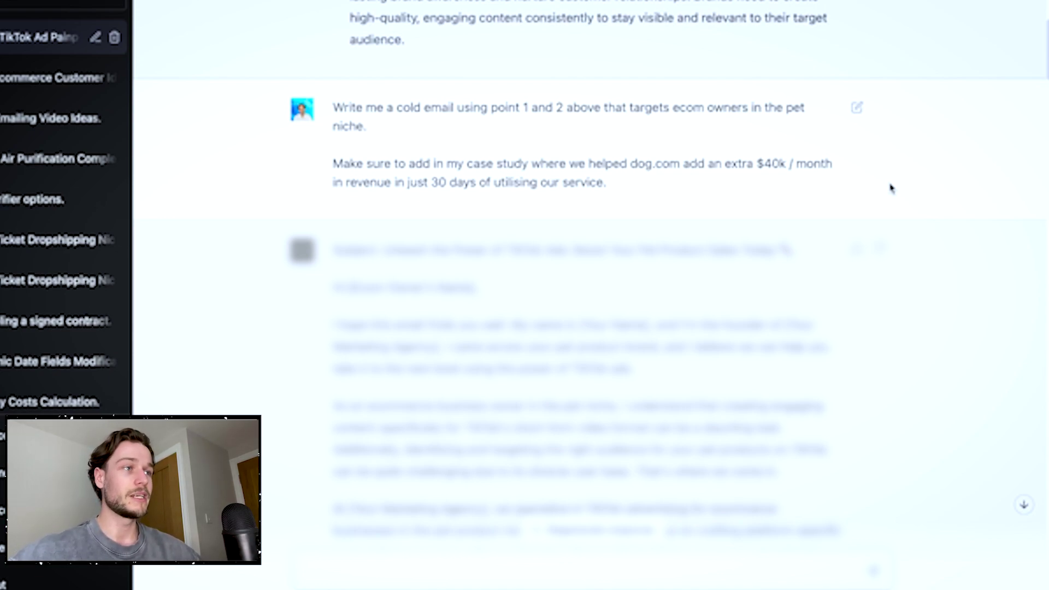
Examine the cold email prompt with the dog.com case study and the subject line of the first generated email
{"action": "scroll", "coordinate": [875, 156], "scroll_direction": "up", "scroll_amount": 5}
{"action": "scroll", "coordinate": [874, 159], "scroll_direction": "down", "scroll_amount": 5}
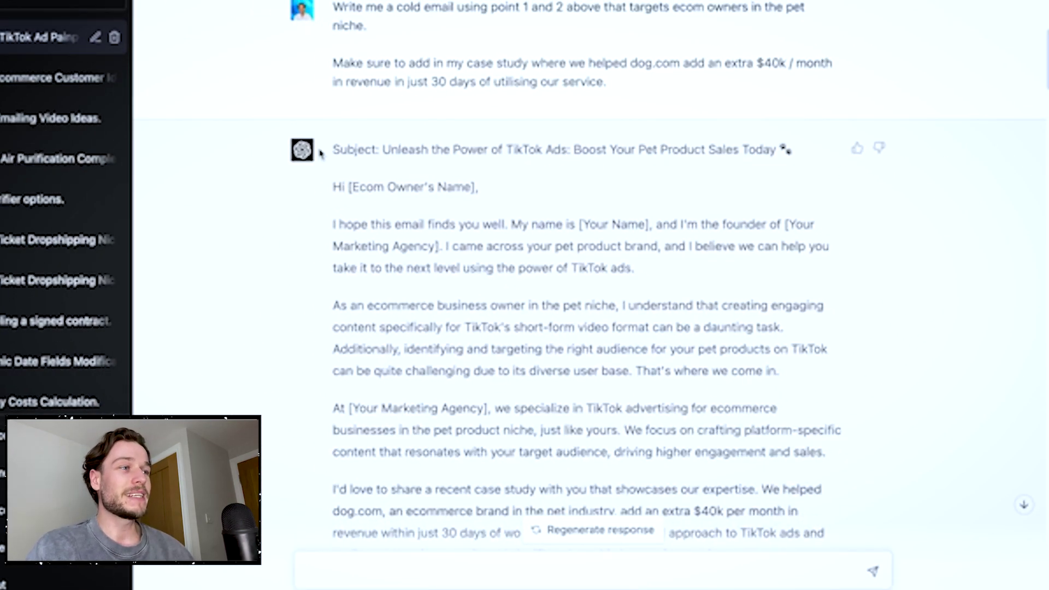
{"action": "left_click_drag", "start_coordinate": [331, 150], "coordinate": [811, 149]}
{"action": "left_click", "coordinate": [817, 157]}
{"action": "left_click", "coordinate": [819, 152]}
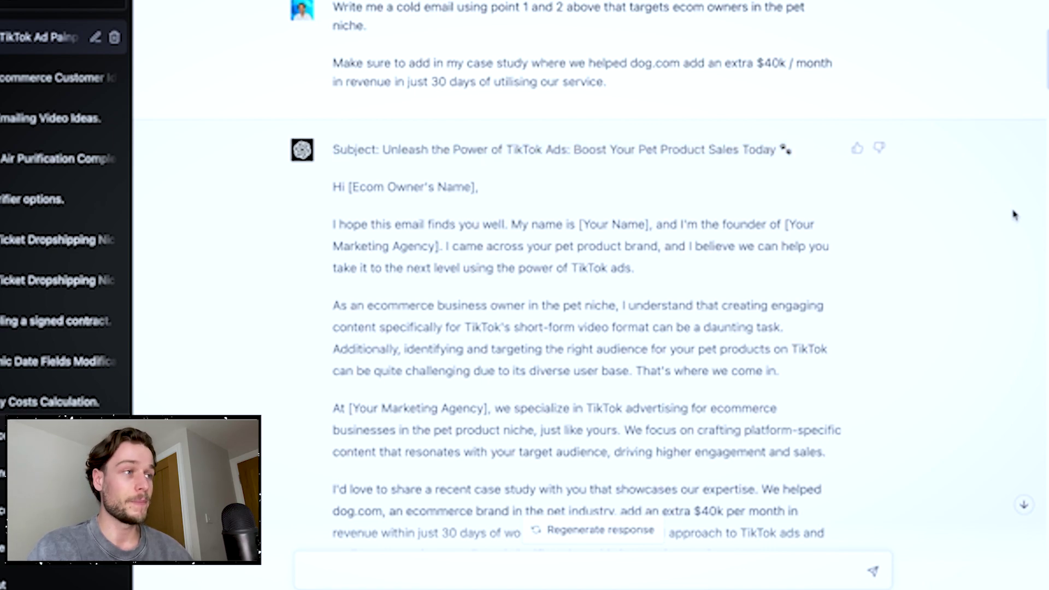
{"action": "scroll", "coordinate": [1015, 215], "scroll_direction": "down", "scroll_amount": 3}
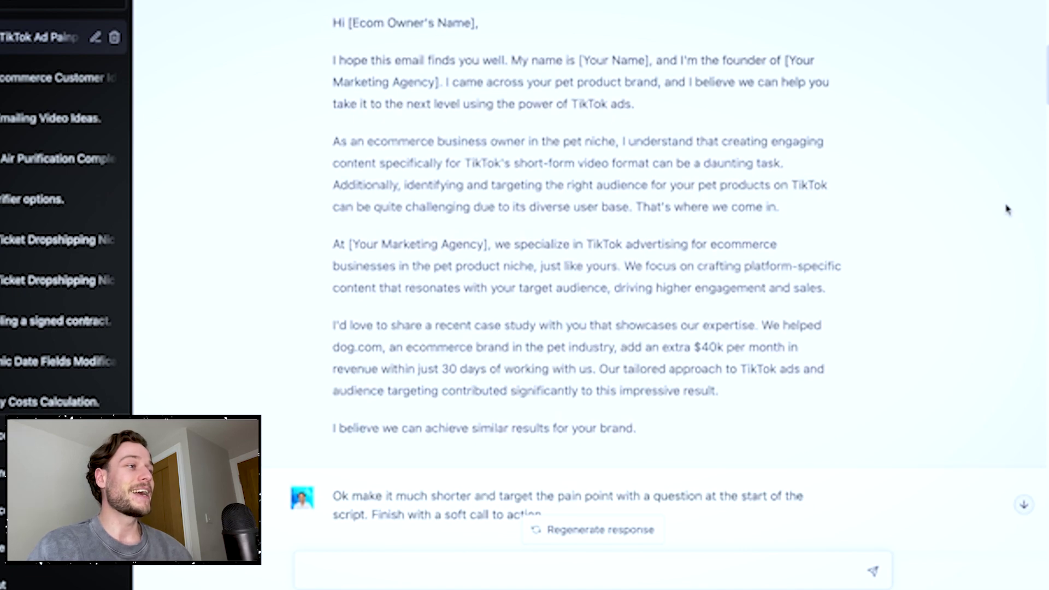
{"action": "scroll", "coordinate": [1009, 209], "scroll_direction": "up", "scroll_amount": 1}
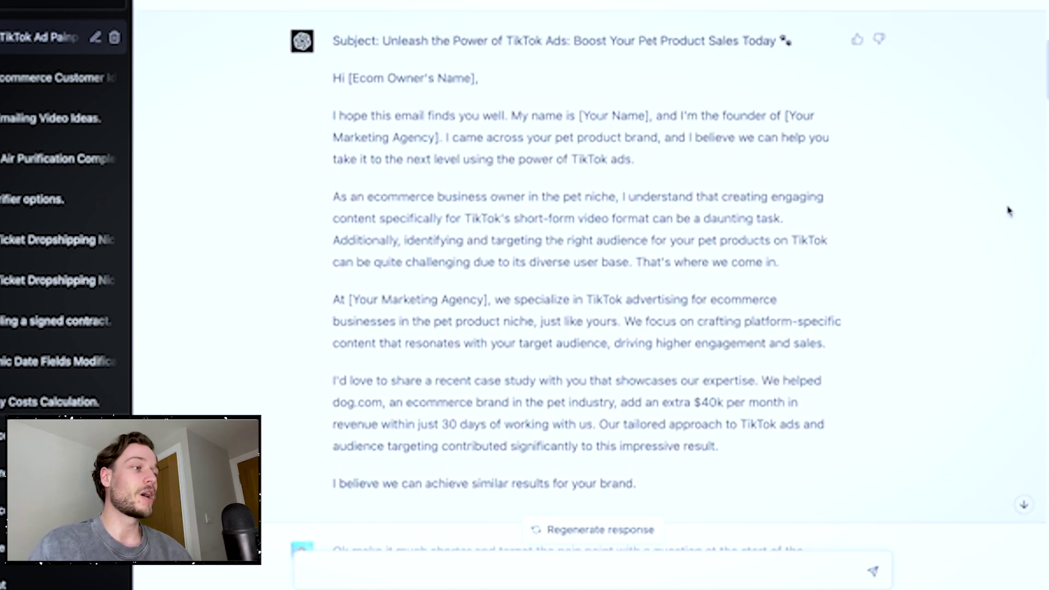
{"action": "scroll", "coordinate": [1009, 211], "scroll_direction": "up", "scroll_amount": 1}
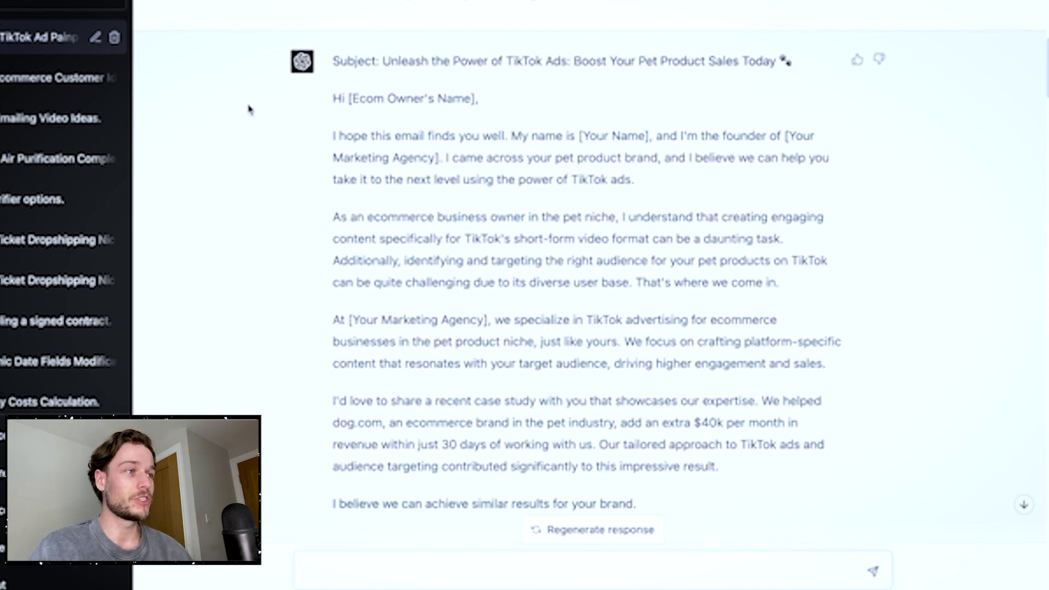
Read through the first cold email's greeting, introduction and body, down to the follow-up prompt requesting a shorter version
{"action": "left_click_drag", "start_coordinate": [334, 100], "coordinate": [698, 501]}
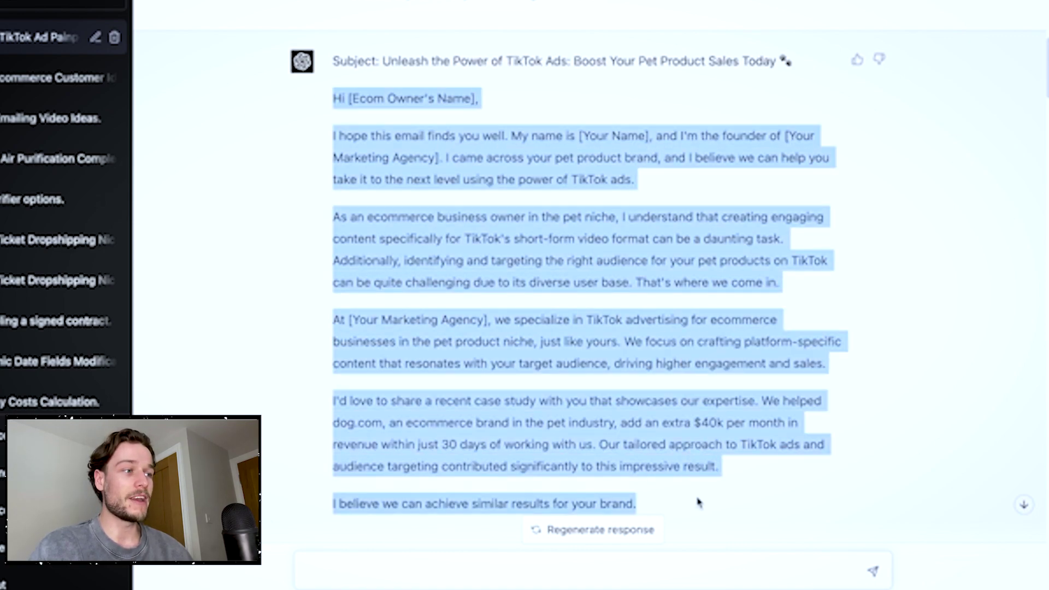
{"action": "left_click", "coordinate": [929, 292]}
{"action": "scroll", "coordinate": [931, 295], "scroll_direction": "down", "scroll_amount": 1}
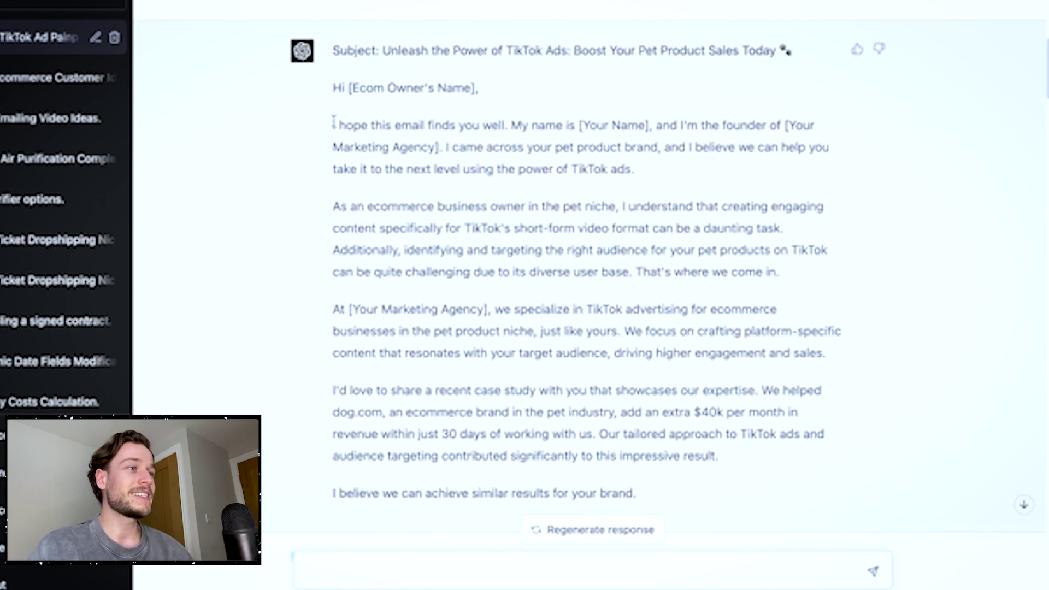
{"action": "left_click_drag", "start_coordinate": [334, 92], "coordinate": [479, 91]}
{"action": "left_click", "coordinate": [511, 97]}
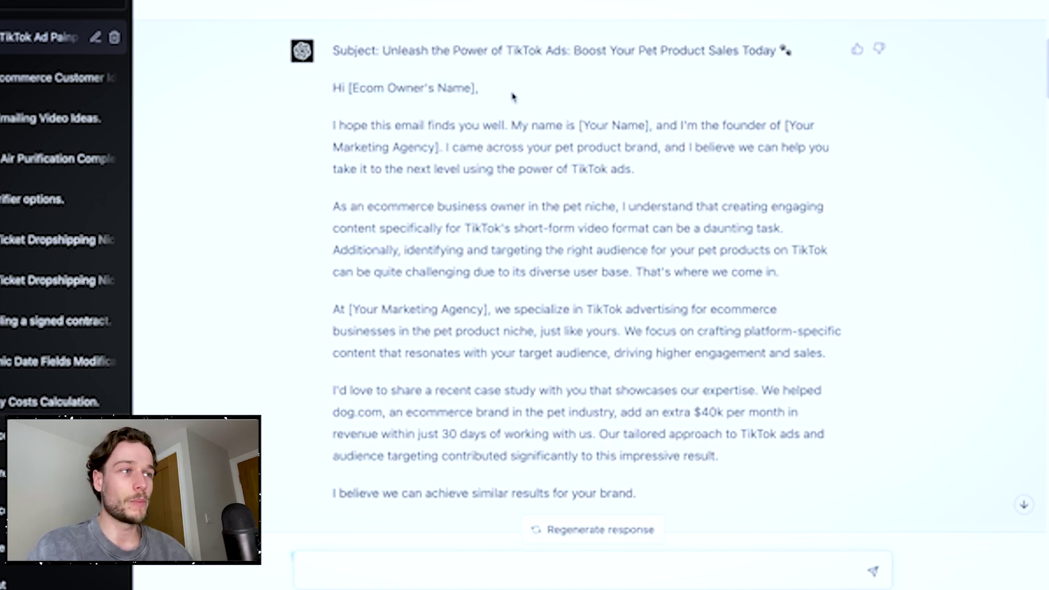
{"action": "left_click_drag", "start_coordinate": [331, 48], "coordinate": [568, 123]}
{"action": "left_click", "coordinate": [569, 122]}
{"action": "left_click_drag", "start_coordinate": [489, 144], "coordinate": [623, 193]}
{"action": "left_click", "coordinate": [612, 197]}
{"action": "scroll", "coordinate": [609, 204], "scroll_direction": "down", "scroll_amount": 1}
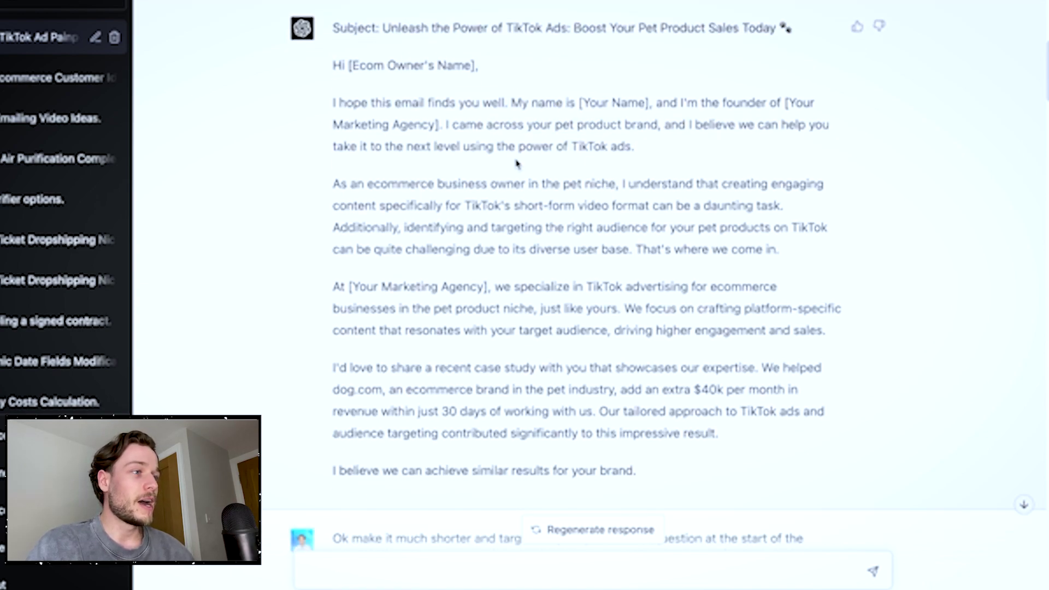
{"action": "scroll", "coordinate": [517, 164], "scroll_direction": "down", "scroll_amount": 3}
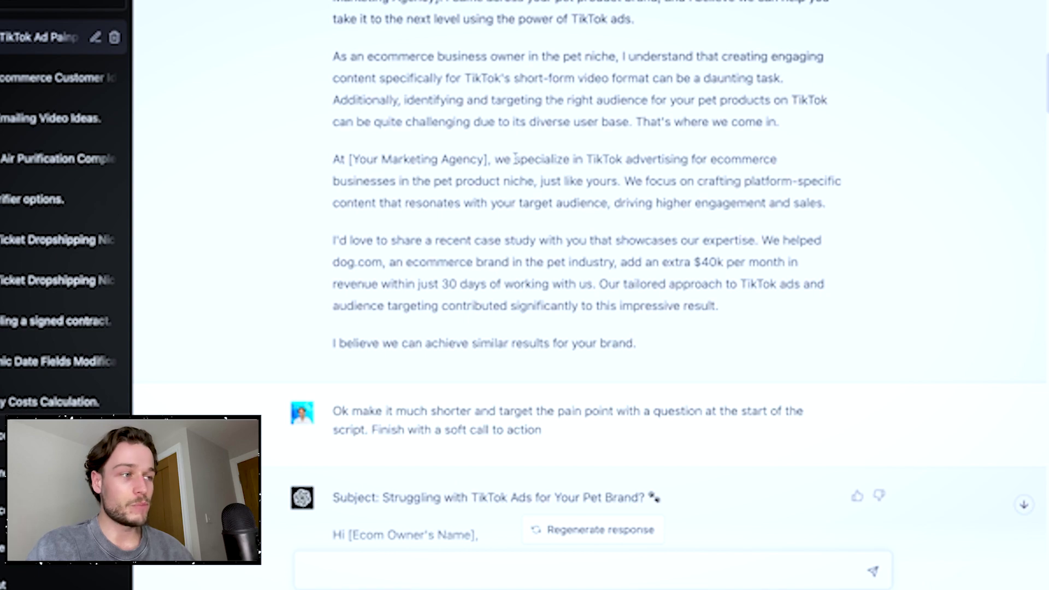
Examine the prompt asking for a much shorter email and the rewritten version's opening question, case study and call to action
{"action": "scroll", "coordinate": [515, 159], "scroll_direction": "down", "scroll_amount": 2}
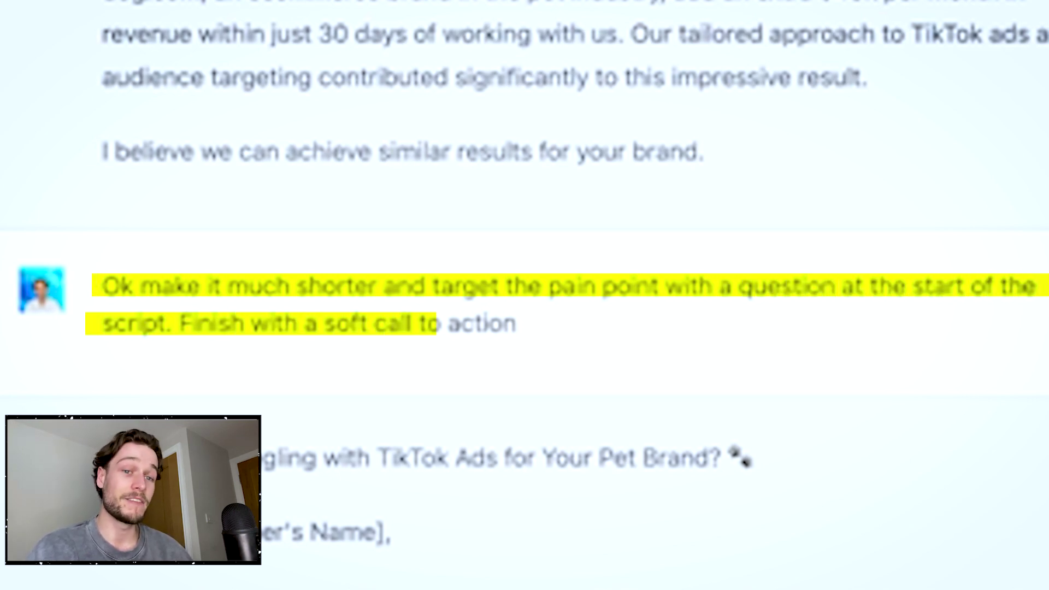
{"action": "scroll", "coordinate": [1021, 138], "scroll_direction": "down", "scroll_amount": 3}
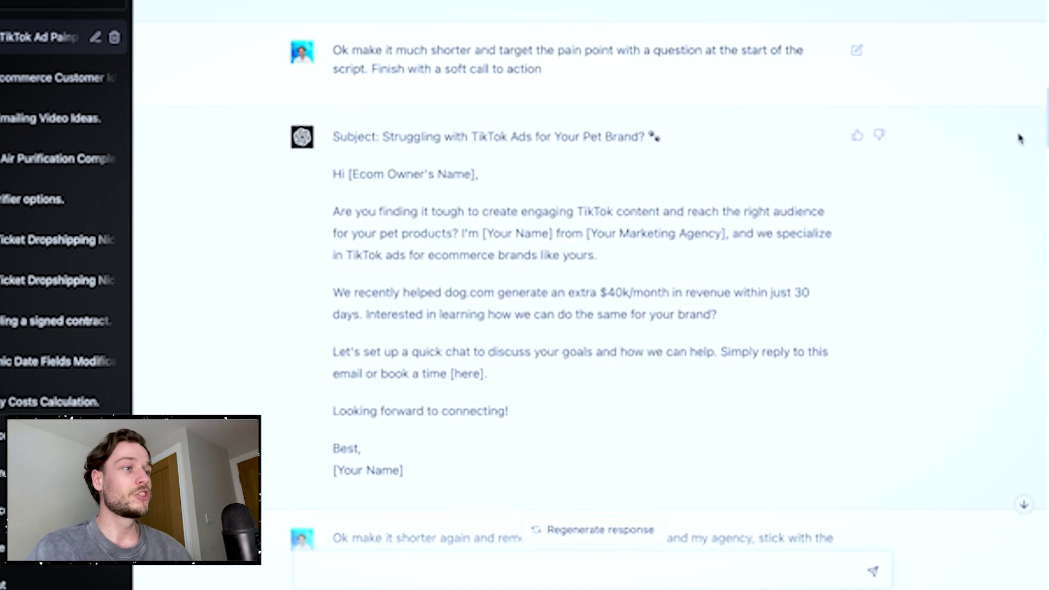
{"action": "left_click_drag", "start_coordinate": [349, 173], "coordinate": [433, 462]}
{"action": "left_click", "coordinate": [435, 471]}
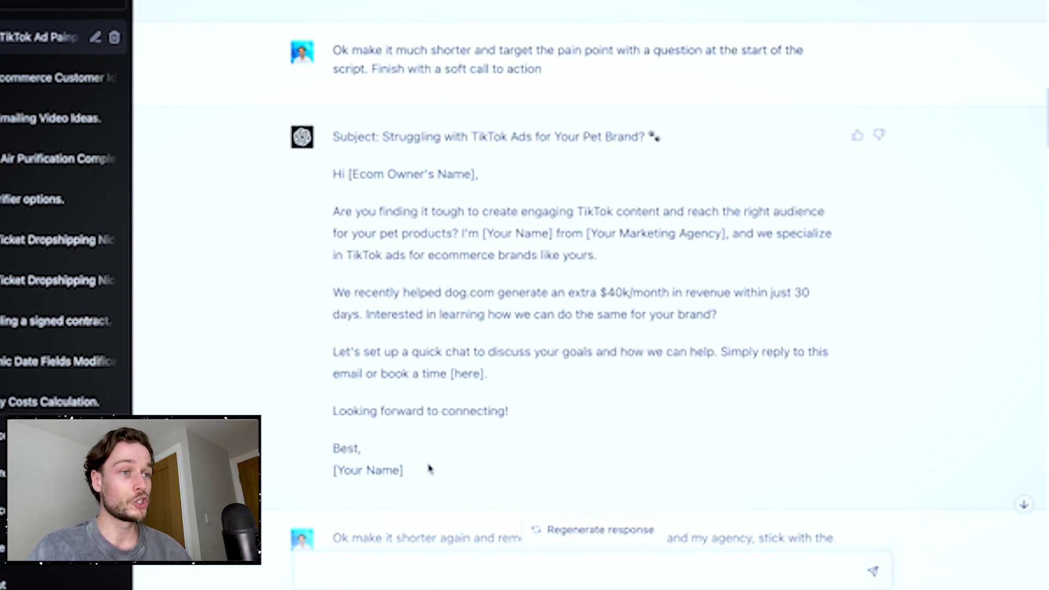
{"action": "left_click_drag", "start_coordinate": [332, 212], "coordinate": [819, 270]}
{"action": "left_click", "coordinate": [819, 270]}
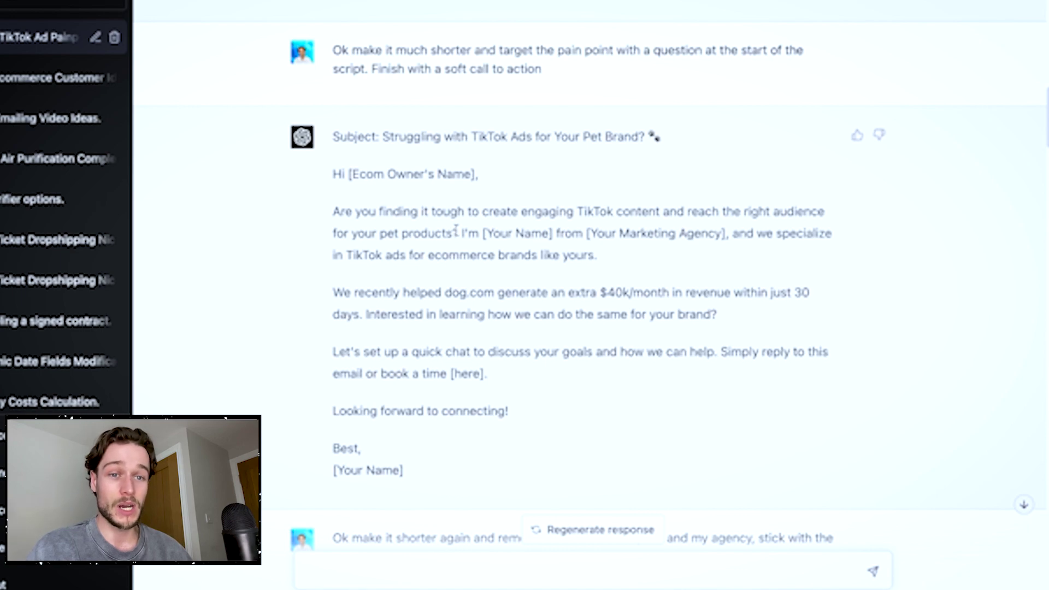
{"action": "left_click_drag", "start_coordinate": [317, 293], "coordinate": [733, 325]}
{"action": "left_click", "coordinate": [494, 335]}
{"action": "left_click_drag", "start_coordinate": [335, 342], "coordinate": [557, 393]}
{"action": "left_click", "coordinate": [440, 367]}
Review the prompt to shorten the email again and remove the agency fluff, and the resulting greeting, pain-point question and closing line
{"action": "scroll", "coordinate": [335, 341], "scroll_direction": "down", "scroll_amount": 3}
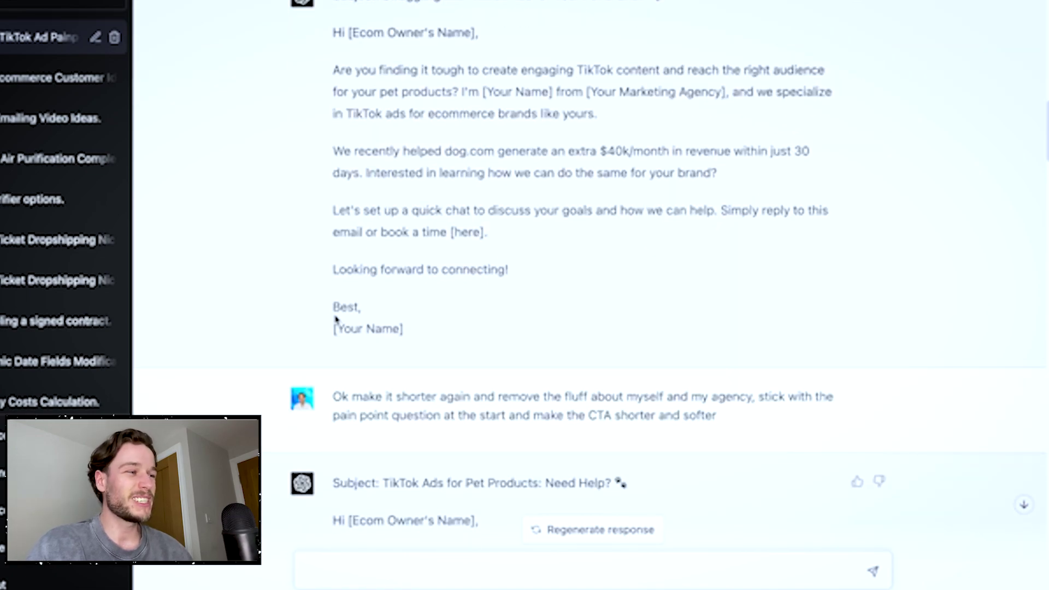
{"action": "scroll", "coordinate": [325, 317], "scroll_direction": "down", "scroll_amount": 2}
{"action": "scroll", "coordinate": [924, 213], "scroll_direction": "down", "scroll_amount": 3}
{"action": "left_click_drag", "start_coordinate": [334, 112], "coordinate": [730, 149]}
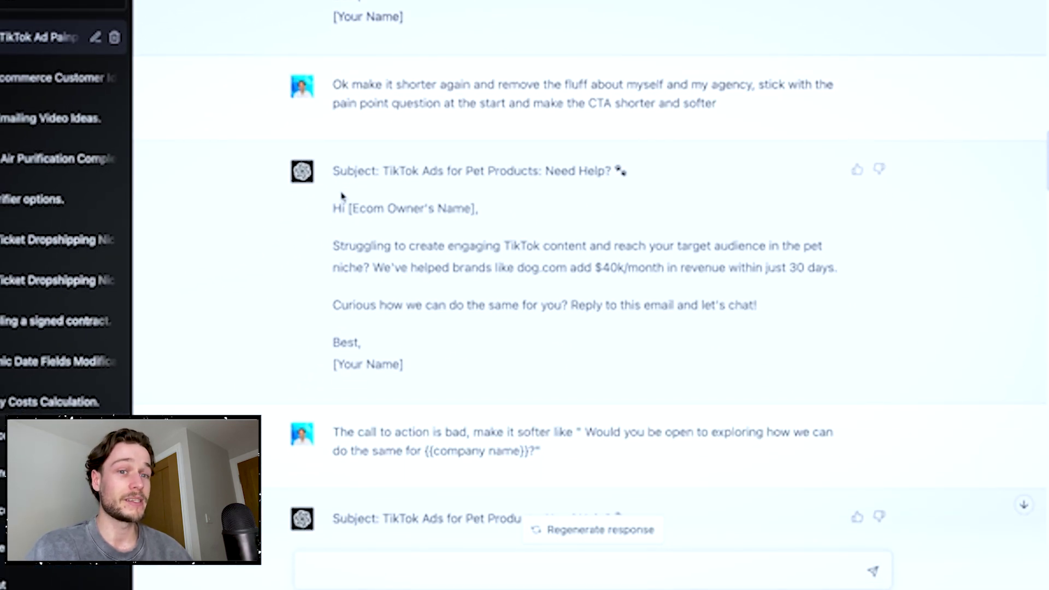
{"action": "left_click_drag", "start_coordinate": [324, 218], "coordinate": [485, 218]}
{"action": "left_click", "coordinate": [484, 218]}
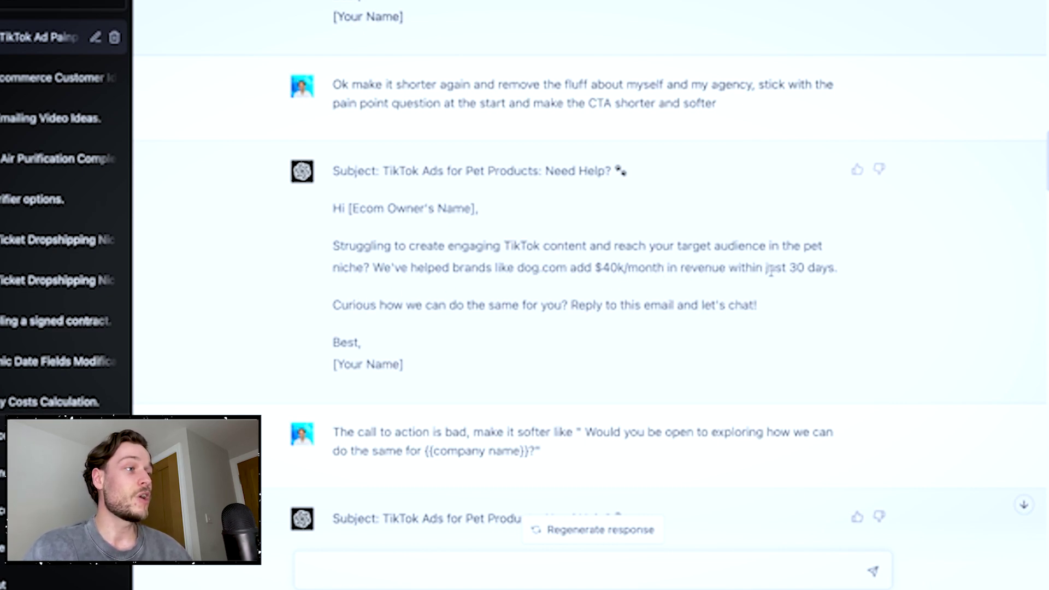
{"action": "left_click_drag", "start_coordinate": [337, 242], "coordinate": [847, 281]}
{"action": "left_click", "coordinate": [839, 283]}
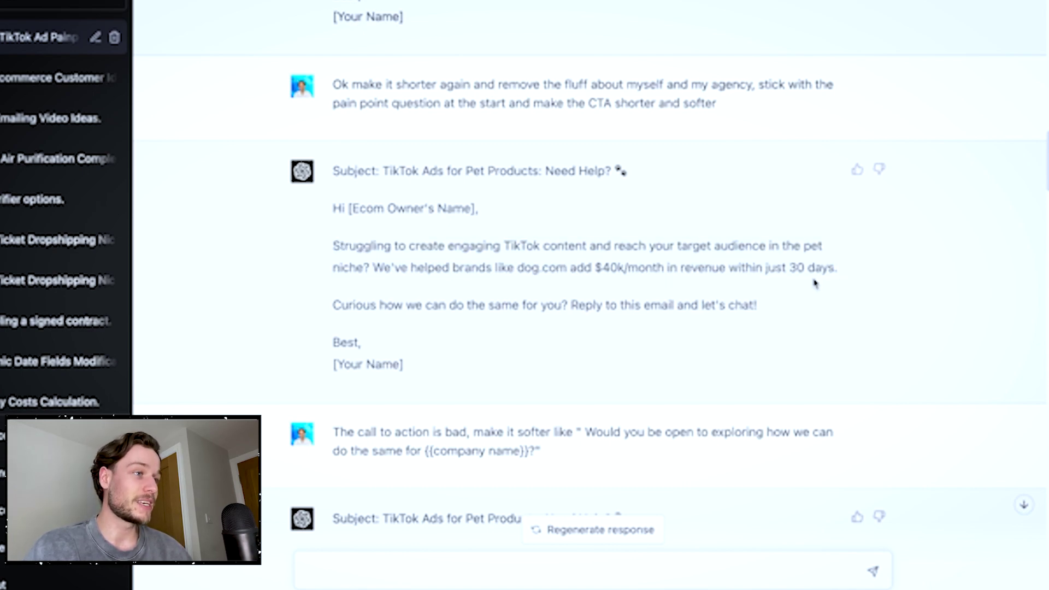
{"action": "left_click_drag", "start_coordinate": [323, 298], "coordinate": [587, 306]}
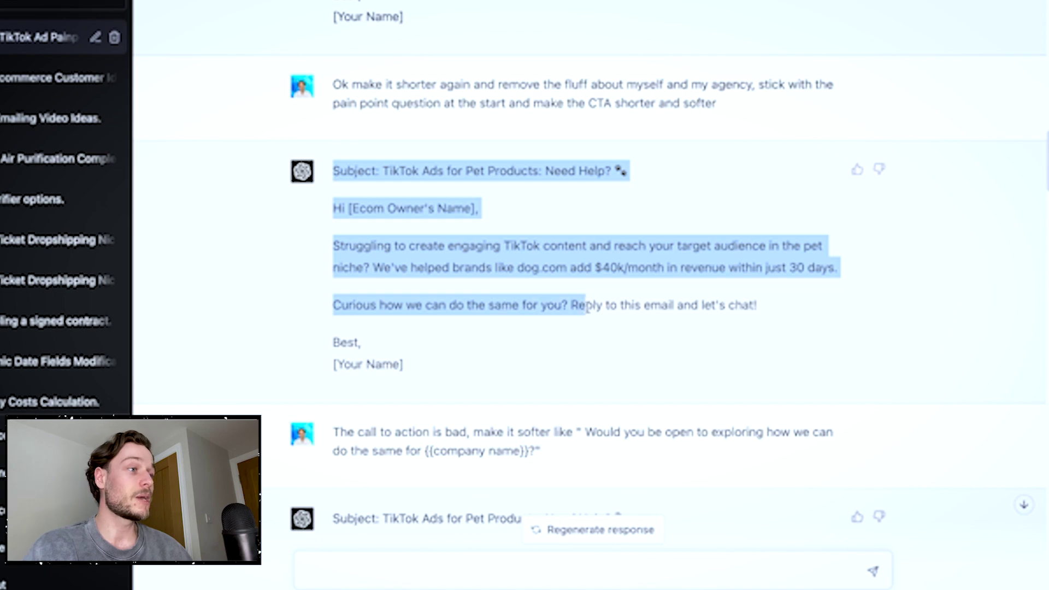
{"action": "left_click", "coordinate": [834, 313]}
Recheck the shortened email's subject and opening, and read the follow-up prompt asking for a softer call to action
{"action": "scroll", "coordinate": [980, 275], "scroll_direction": "down", "scroll_amount": 1}
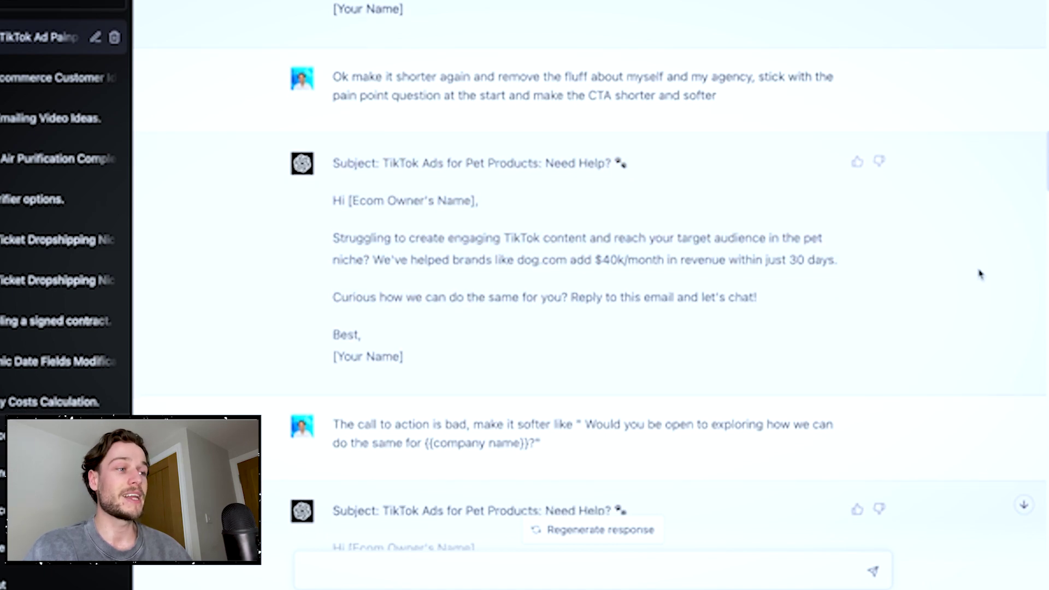
{"action": "left_click_drag", "start_coordinate": [332, 166], "coordinate": [863, 234]}
{"action": "left_click", "coordinate": [865, 237]}
{"action": "scroll", "coordinate": [951, 237], "scroll_direction": "down", "scroll_amount": 1}
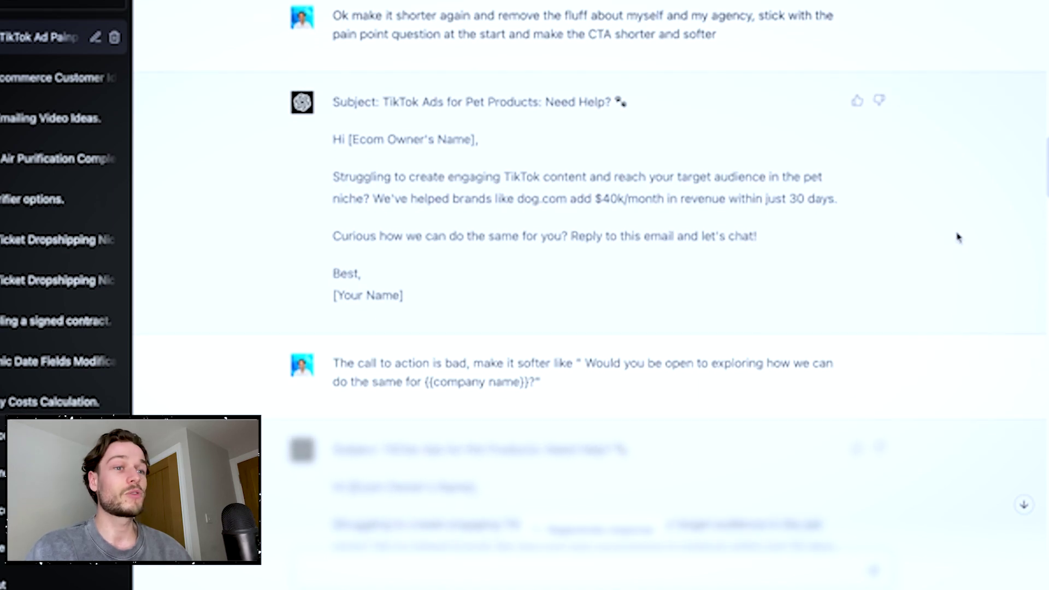
{"action": "scroll", "coordinate": [956, 237], "scroll_direction": "down", "scroll_amount": 1}
{"action": "scroll", "coordinate": [958, 237], "scroll_direction": "down", "scroll_amount": 3}
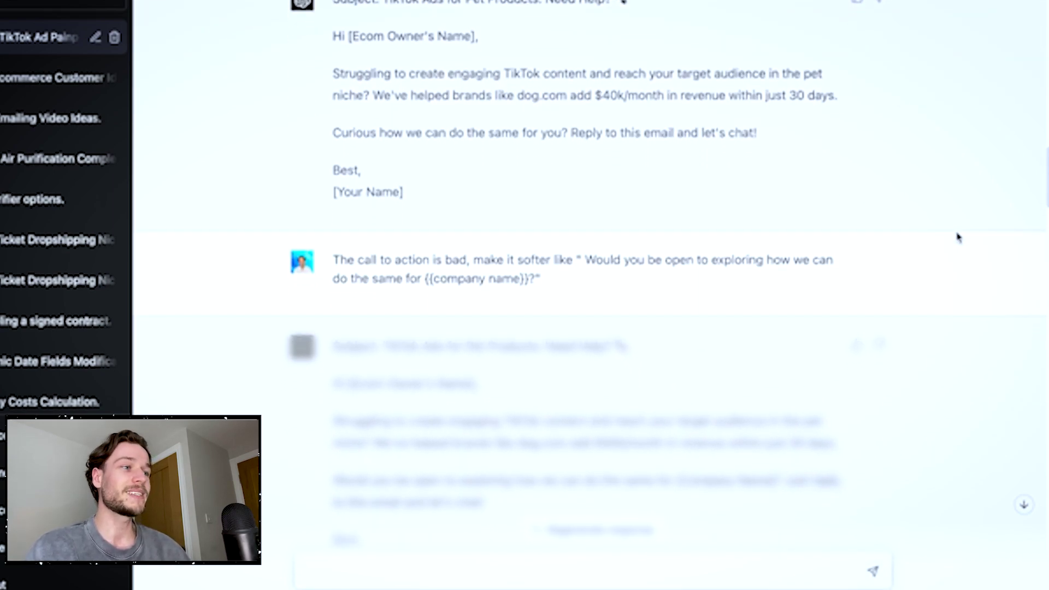
Read the prompt asking for a softer call to action and the rewritten email's pain-point question, case study and closing question
{"action": "left_click_drag", "start_coordinate": [469, 259], "coordinate": [593, 270]}
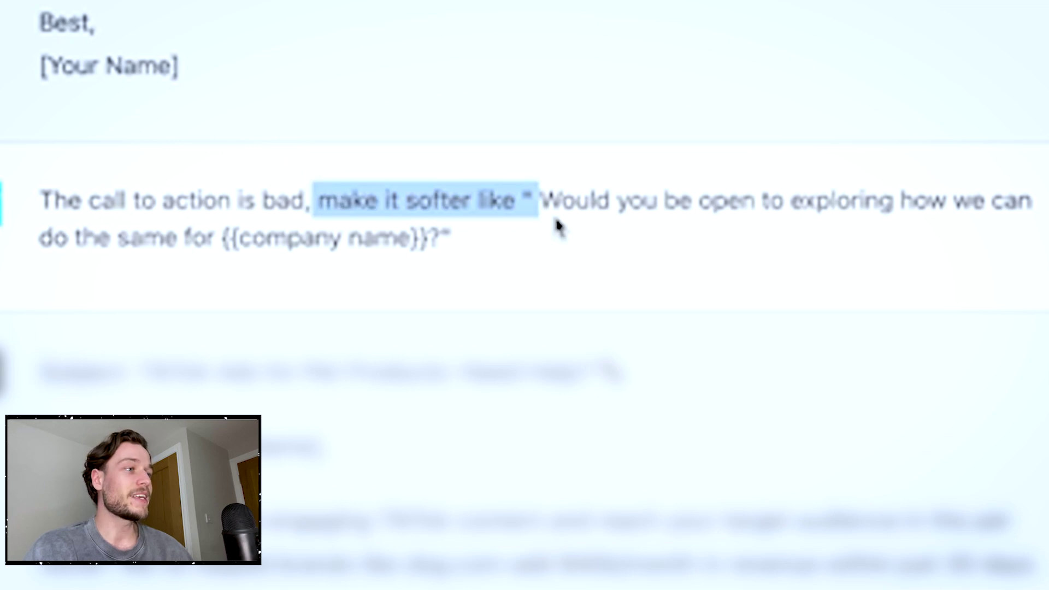
{"action": "left_click_drag", "start_coordinate": [558, 227], "coordinate": [565, 227]}
{"action": "left_click", "coordinate": [564, 228]}
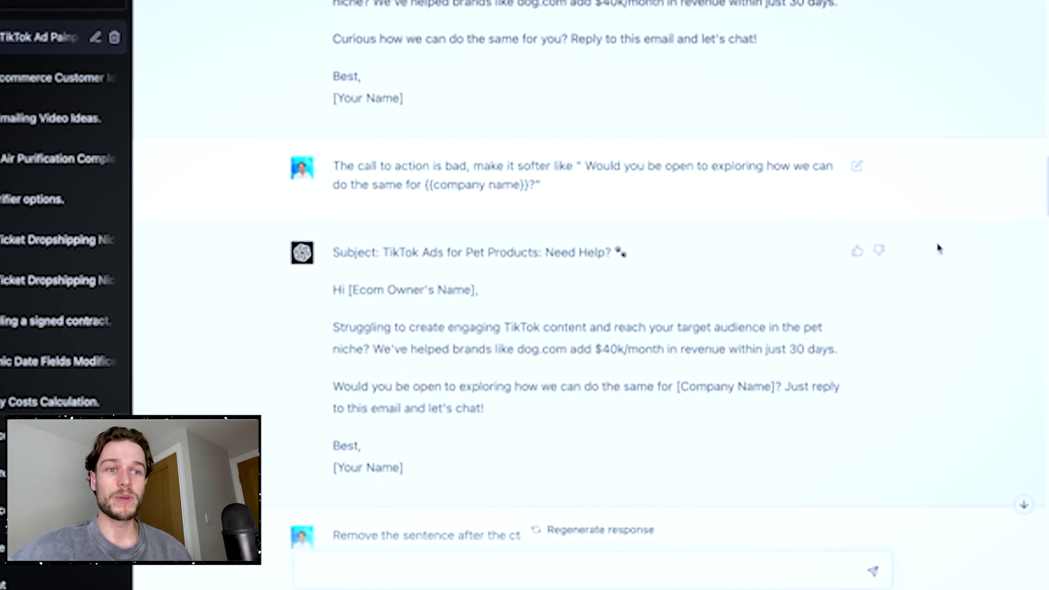
{"action": "scroll", "coordinate": [937, 248], "scroll_direction": "down", "scroll_amount": 1}
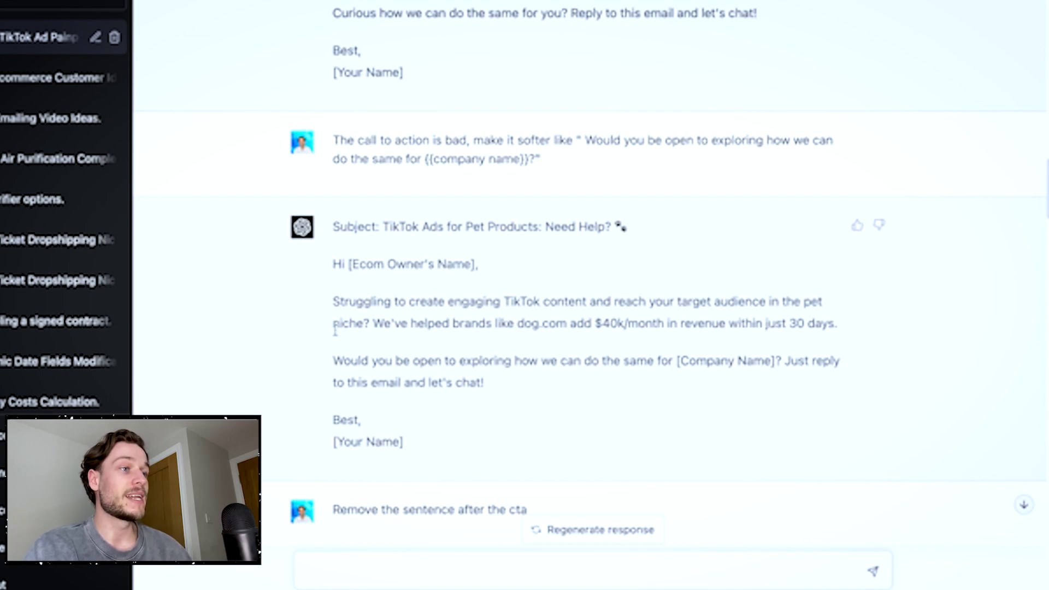
{"action": "left_click_drag", "start_coordinate": [334, 302], "coordinate": [837, 323]}
{"action": "left_click", "coordinate": [586, 330]}
{"action": "left_click_drag", "start_coordinate": [333, 227], "coordinate": [531, 399]}
{"action": "left_click", "coordinate": [533, 398]}
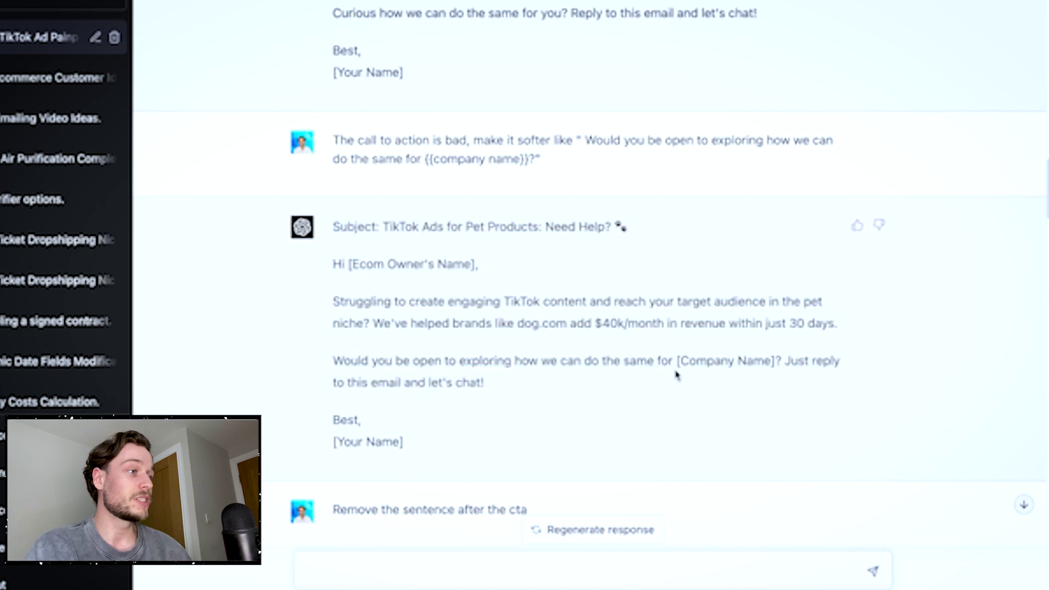
{"action": "scroll", "coordinate": [778, 382], "scroll_direction": "down", "scroll_amount": 1}
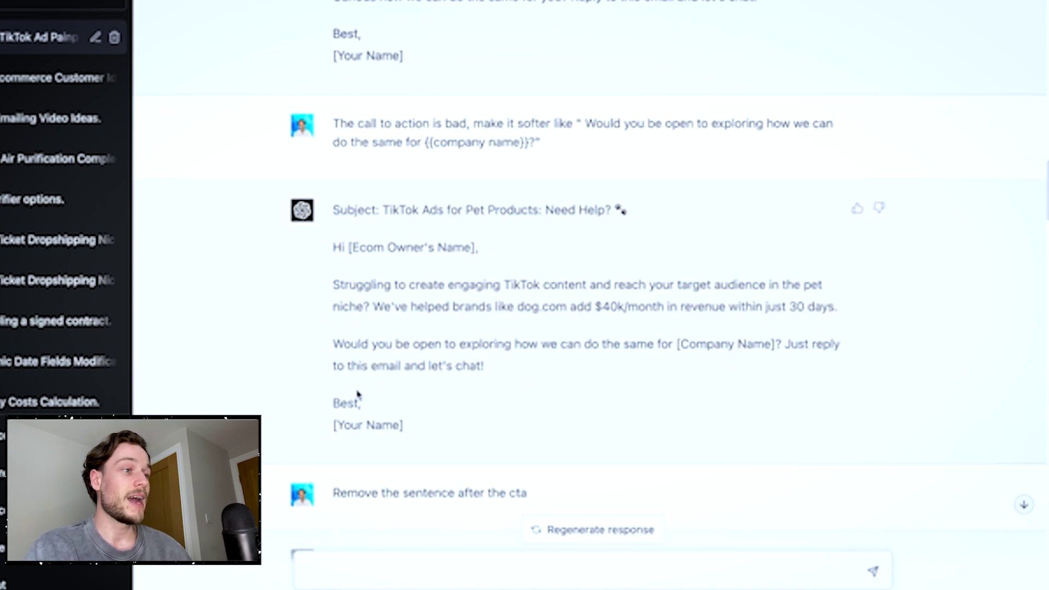
Review the follow-up prompt asking to remove the sentence after the call to action
{"action": "scroll", "coordinate": [963, 356], "scroll_direction": "down", "scroll_amount": 3}
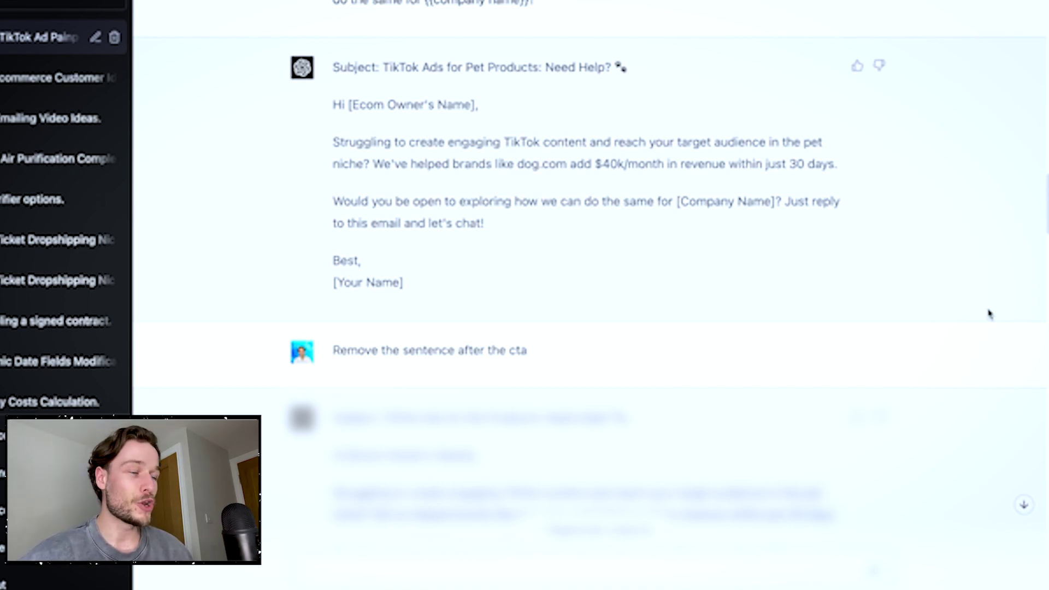
{"action": "scroll", "coordinate": [903, 294], "scroll_direction": "down", "scroll_amount": 1}
{"action": "scroll", "coordinate": [903, 294], "scroll_direction": "down", "scroll_amount": 3}
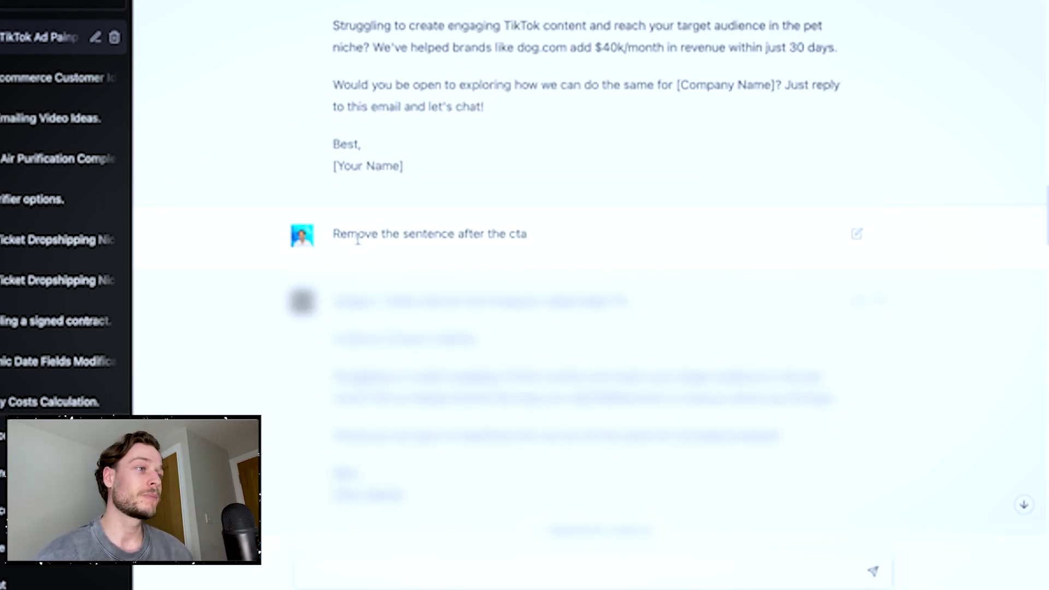
{"action": "left_click_drag", "start_coordinate": [332, 207], "coordinate": [583, 218]}
{"action": "left_click", "coordinate": [815, 220]}
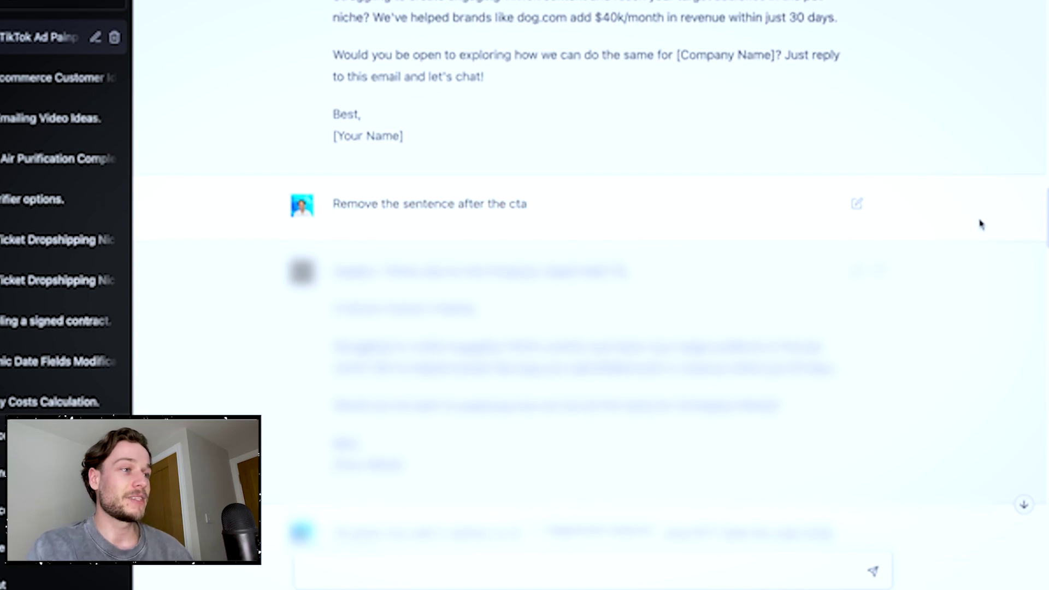
{"action": "scroll", "coordinate": [980, 224], "scroll_direction": "down", "scroll_amount": 2}
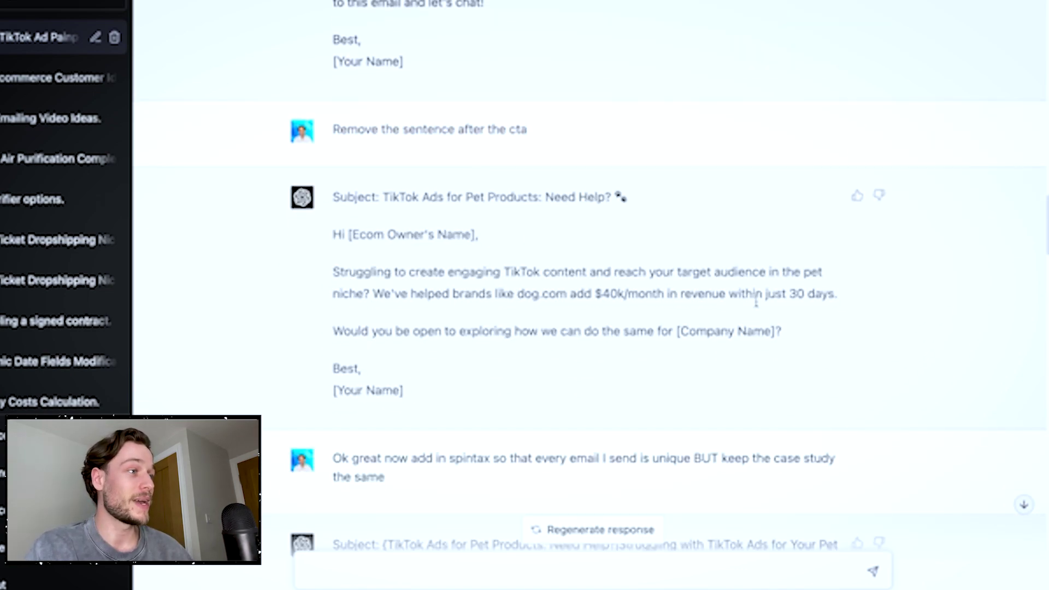
Examine the trimmed email from greeting to sign-off, including the case study and the single-question call to action
{"action": "left_click_drag", "start_coordinate": [332, 234], "coordinate": [836, 293]}
{"action": "left_click", "coordinate": [560, 316]}
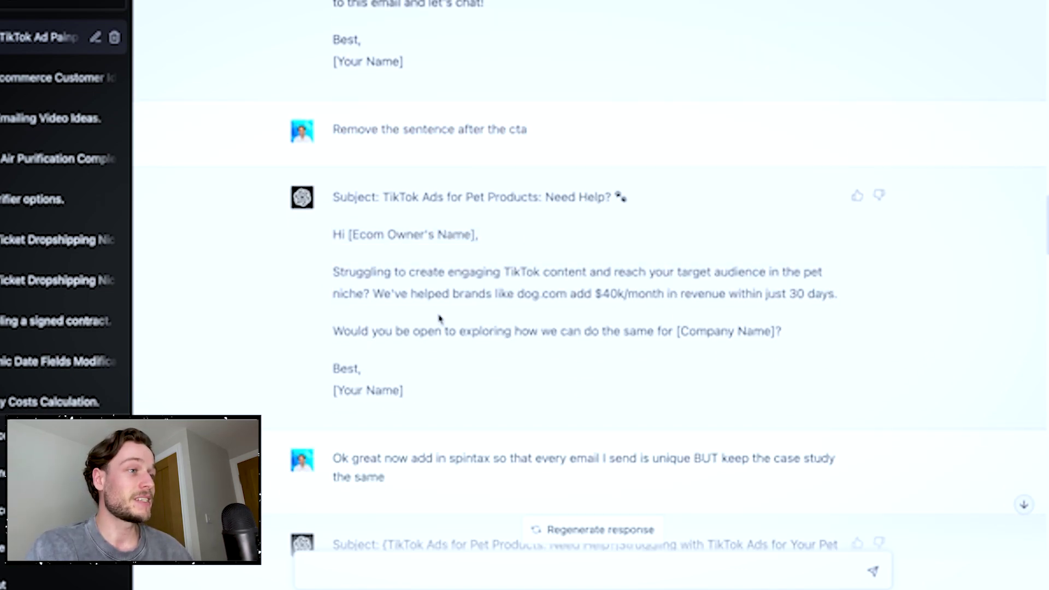
{"action": "left_click_drag", "start_coordinate": [332, 328], "coordinate": [797, 343]}
{"action": "left_click", "coordinate": [797, 343]}
{"action": "left_click_drag", "start_coordinate": [440, 399], "coordinate": [327, 247]}
{"action": "left_click", "coordinate": [326, 246]}
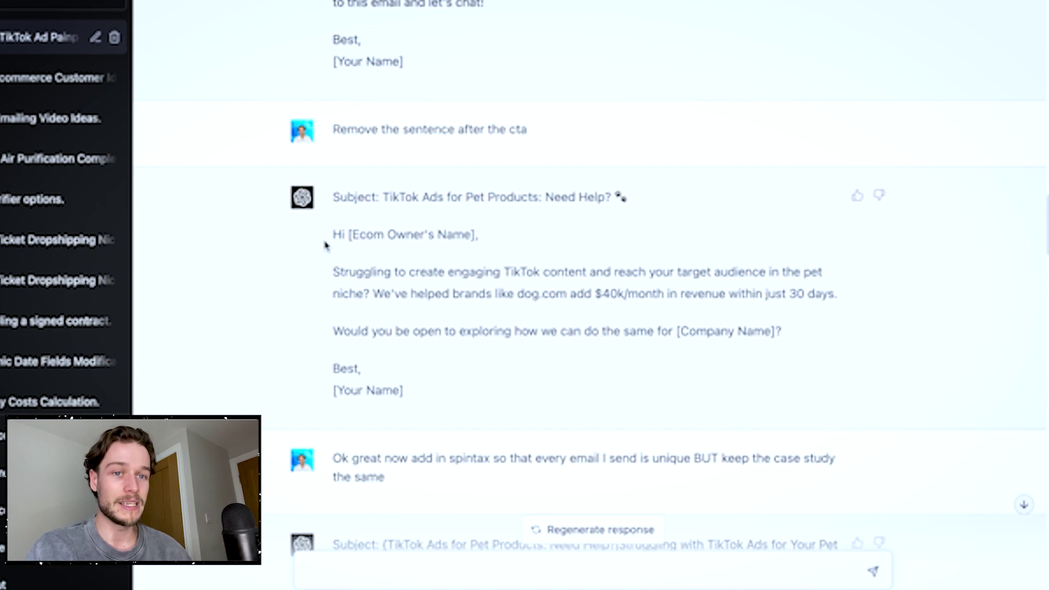
{"action": "left_click_drag", "start_coordinate": [327, 245], "coordinate": [403, 391]}
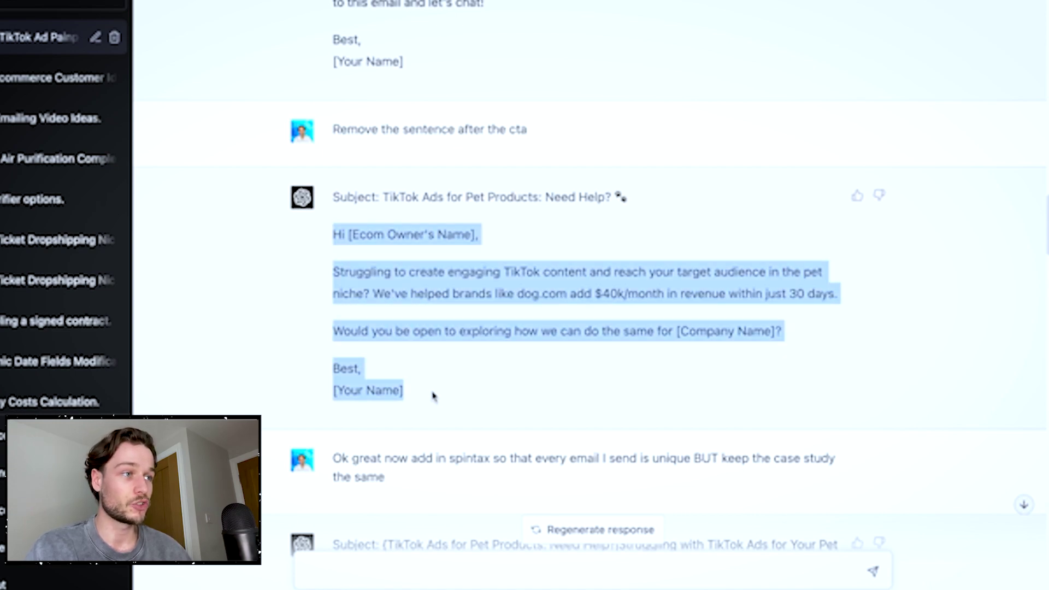
{"action": "left_click", "coordinate": [434, 397]}
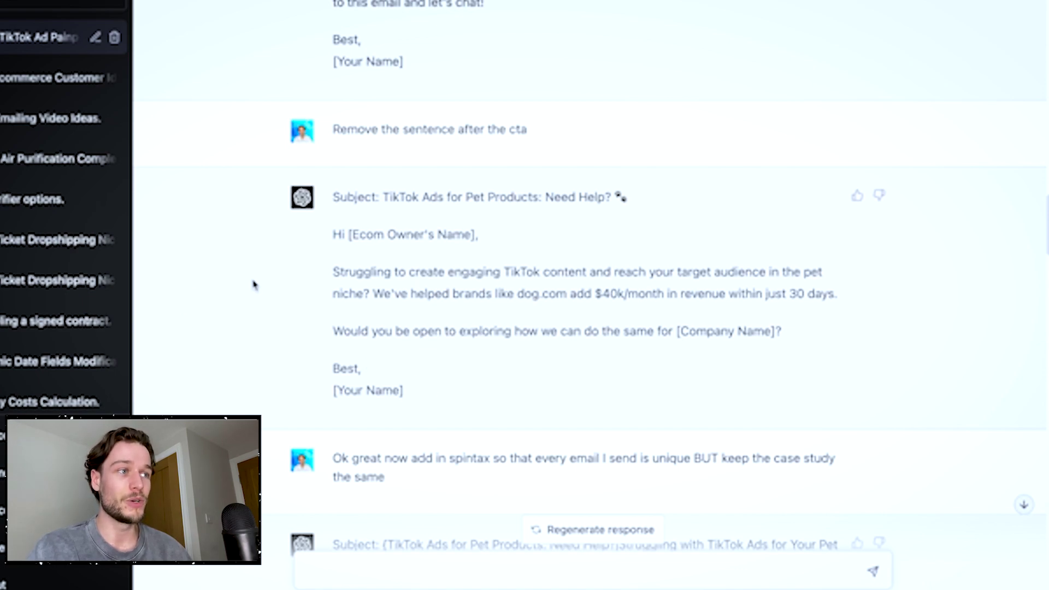
{"action": "left_click_drag", "start_coordinate": [316, 233], "coordinate": [457, 392]}
{"action": "left_click", "coordinate": [457, 392]}
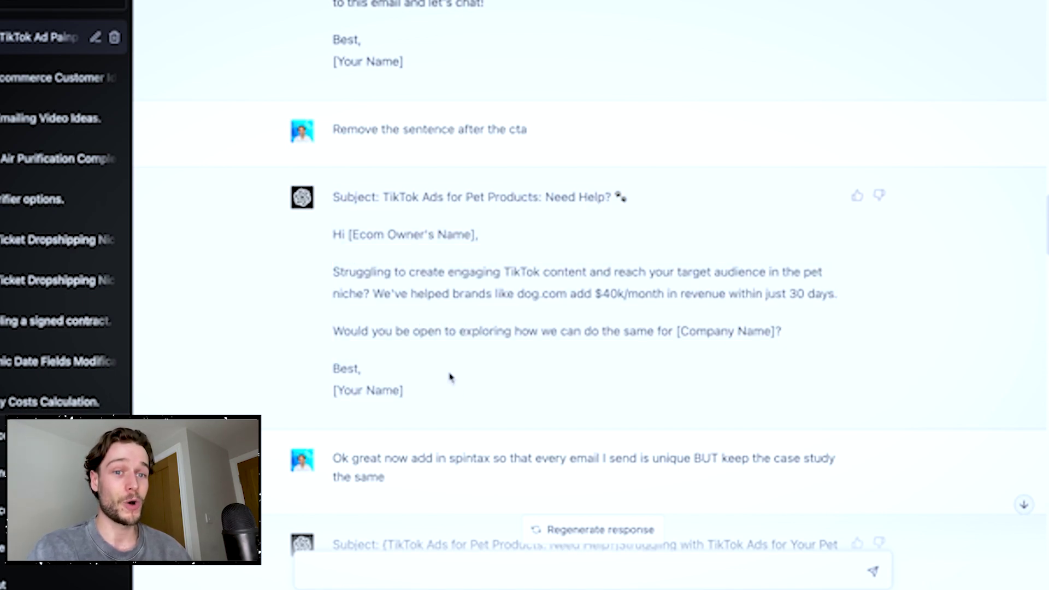
Go back to the start of the conversation and reread the opening prompt and the five TikTok ad pain points
{"action": "scroll", "coordinate": [450, 375], "scroll_direction": "up", "scroll_amount": 15}
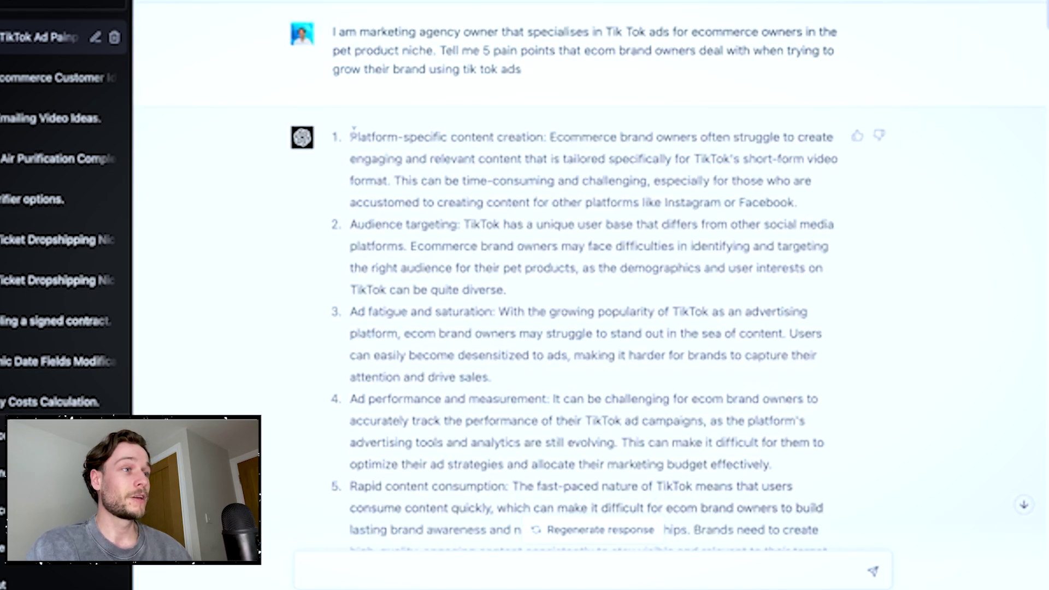
{"action": "left_click_drag", "start_coordinate": [334, 33], "coordinate": [569, 85]}
{"action": "left_click", "coordinate": [568, 85]}
{"action": "scroll", "coordinate": [407, 234], "scroll_direction": "down", "scroll_amount": 15}
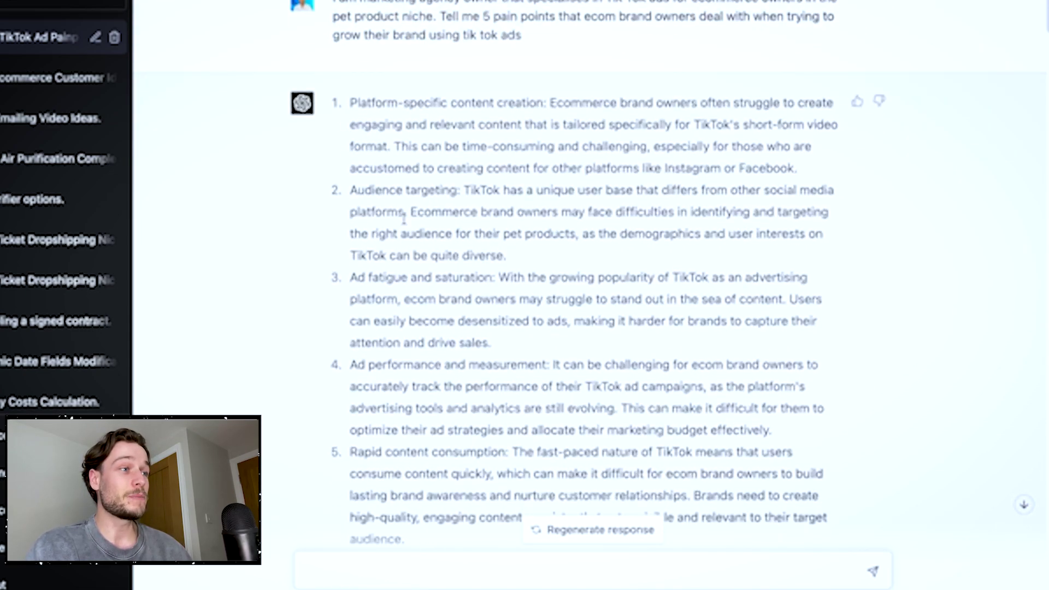
{"action": "scroll", "coordinate": [406, 234], "scroll_direction": "up", "scroll_amount": 1}
{"action": "left_click_drag", "start_coordinate": [332, 6], "coordinate": [683, 470]}
Return to the trimmed email above the spintax prompt and recheck its greeting, body and sign-off
{"action": "scroll", "coordinate": [681, 462], "scroll_direction": "down", "scroll_amount": 12}
{"action": "scroll", "coordinate": [680, 463], "scroll_direction": "up", "scroll_amount": 3}
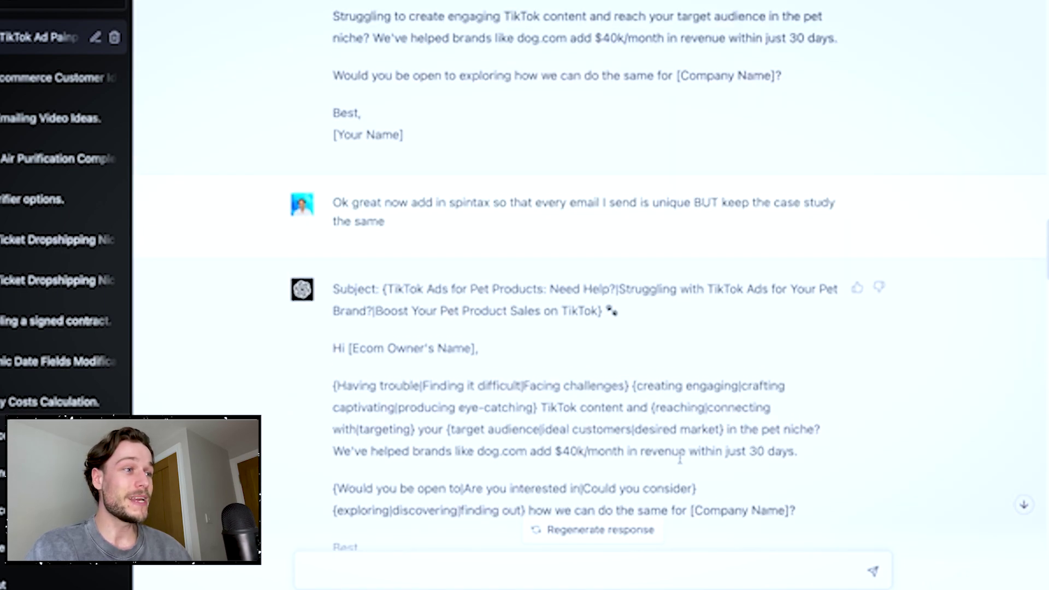
{"action": "scroll", "coordinate": [681, 462], "scroll_direction": "up", "scroll_amount": 1}
{"action": "left_click_drag", "start_coordinate": [332, 125], "coordinate": [443, 286]}
{"action": "left_click", "coordinate": [443, 285]}
{"action": "scroll", "coordinate": [443, 284], "scroll_direction": "up", "scroll_amount": 4}
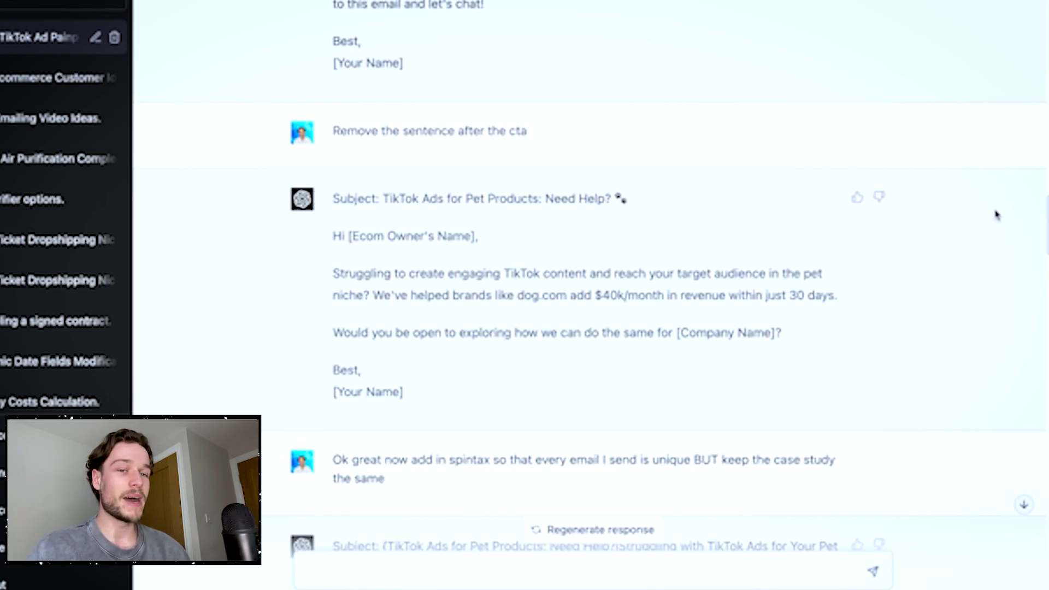
Read the prompt asking for spintax with the case study kept the same, and look over the resulting email
{"action": "scroll", "coordinate": [996, 215], "scroll_direction": "down", "scroll_amount": 4}
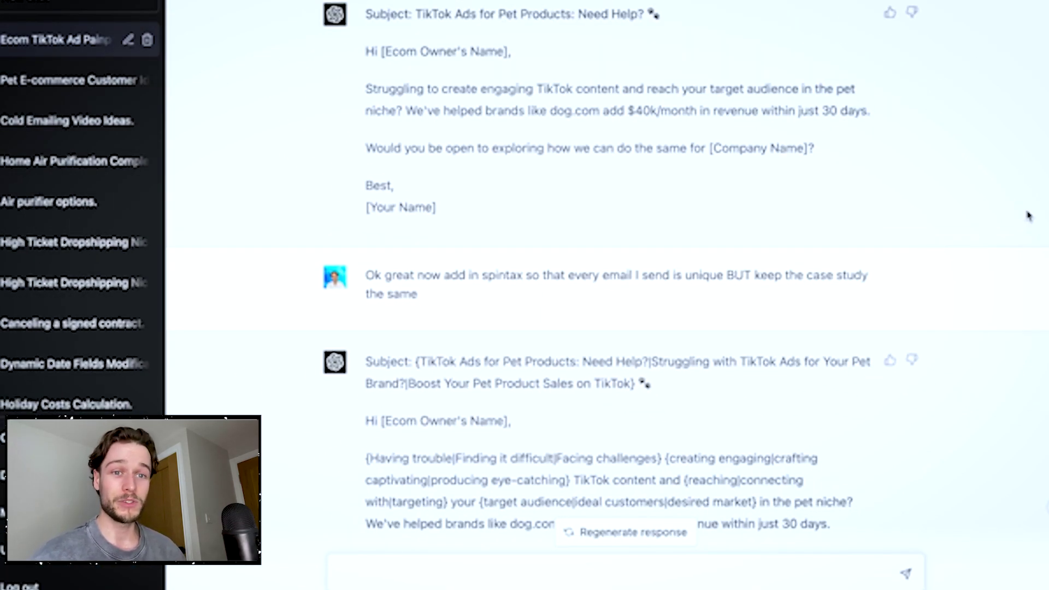
{"action": "scroll", "coordinate": [1025, 219], "scroll_direction": "down", "scroll_amount": 3}
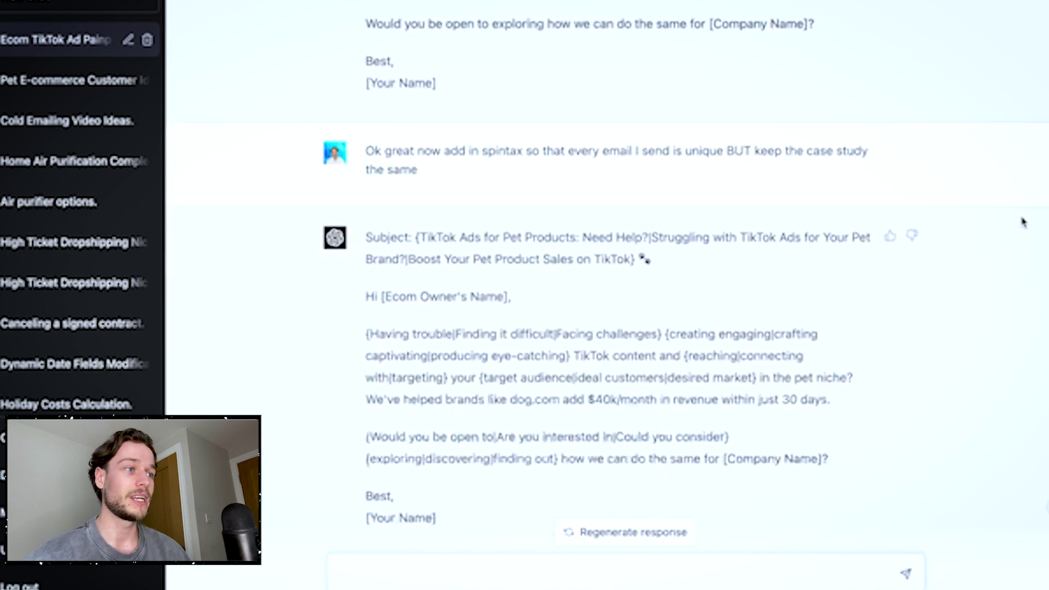
{"action": "scroll", "coordinate": [1023, 221], "scroll_direction": "down", "scroll_amount": 1}
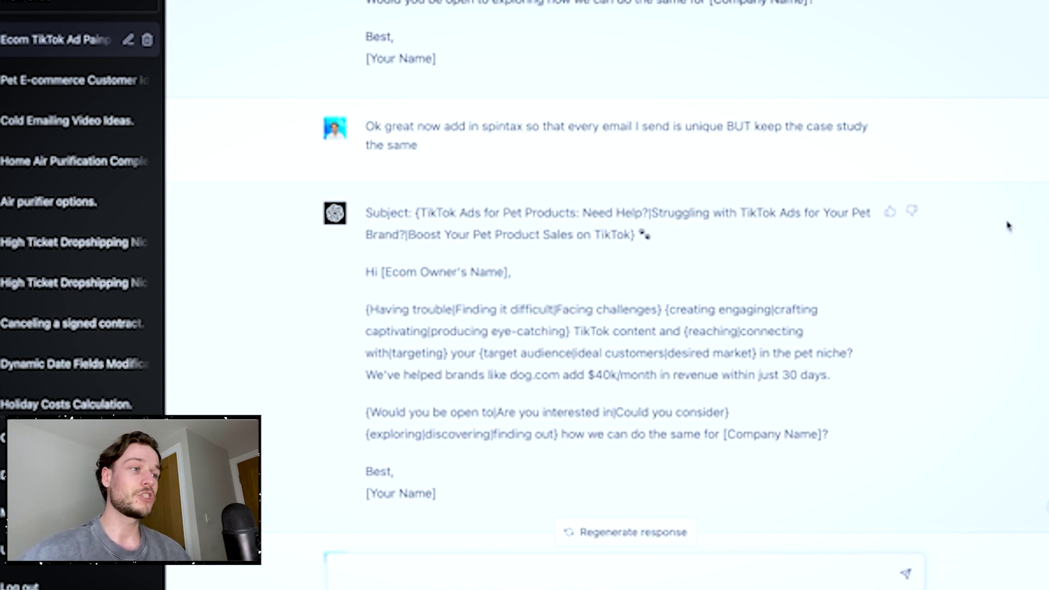
{"action": "scroll", "coordinate": [1014, 224], "scroll_direction": "down", "scroll_amount": 1}
{"action": "scroll", "coordinate": [1008, 226], "scroll_direction": "up", "scroll_amount": 1}
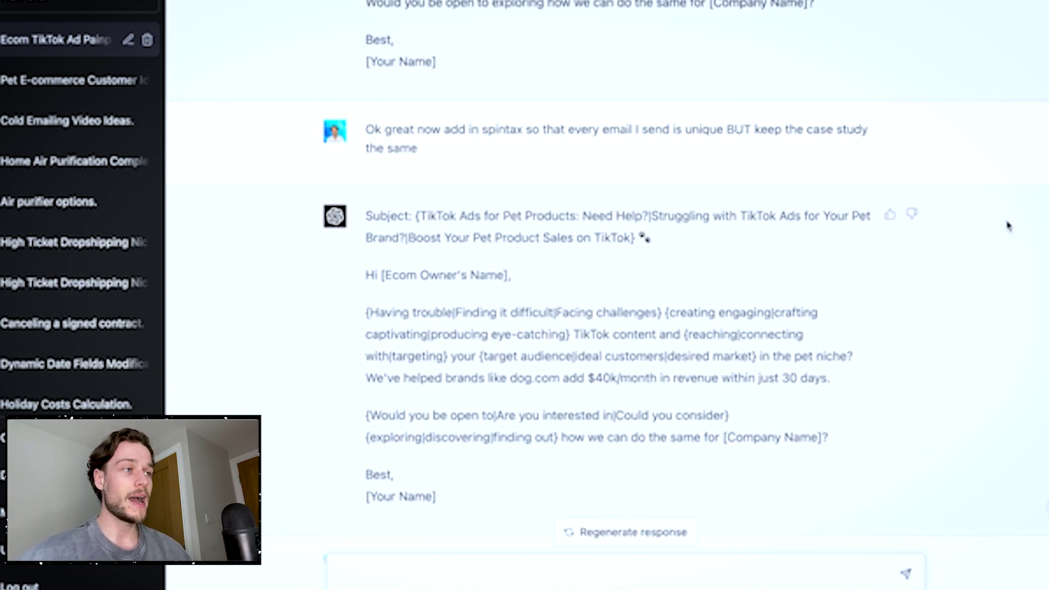
{"action": "scroll", "coordinate": [1008, 226], "scroll_direction": "up", "scroll_amount": 1}
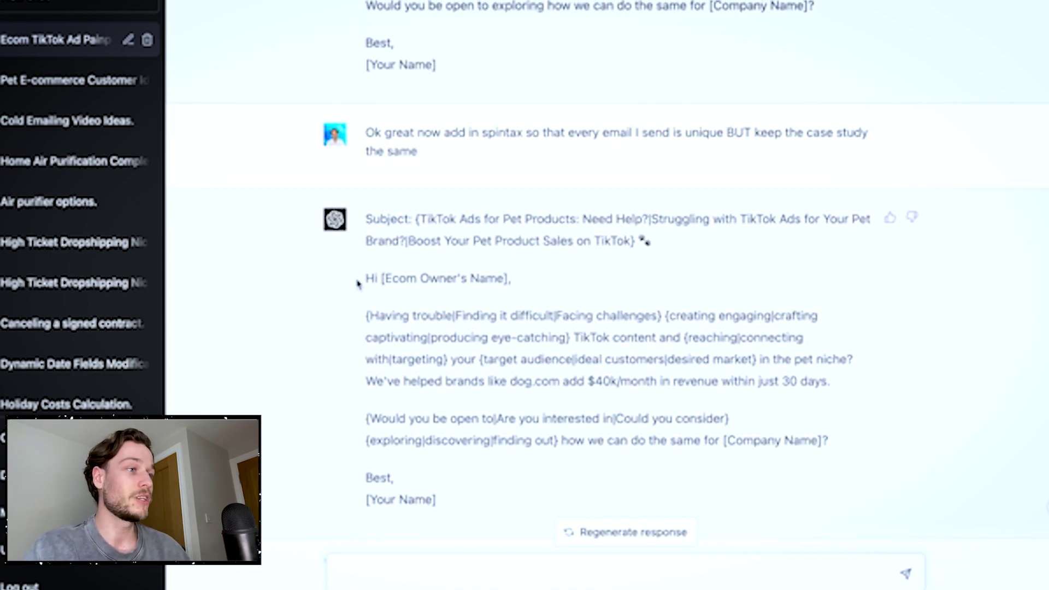
{"action": "left_click_drag", "start_coordinate": [366, 218], "coordinate": [745, 459]}
{"action": "left_click", "coordinate": [745, 459]}
{"action": "scroll", "coordinate": [744, 459], "scroll_direction": "down", "scroll_amount": 1}
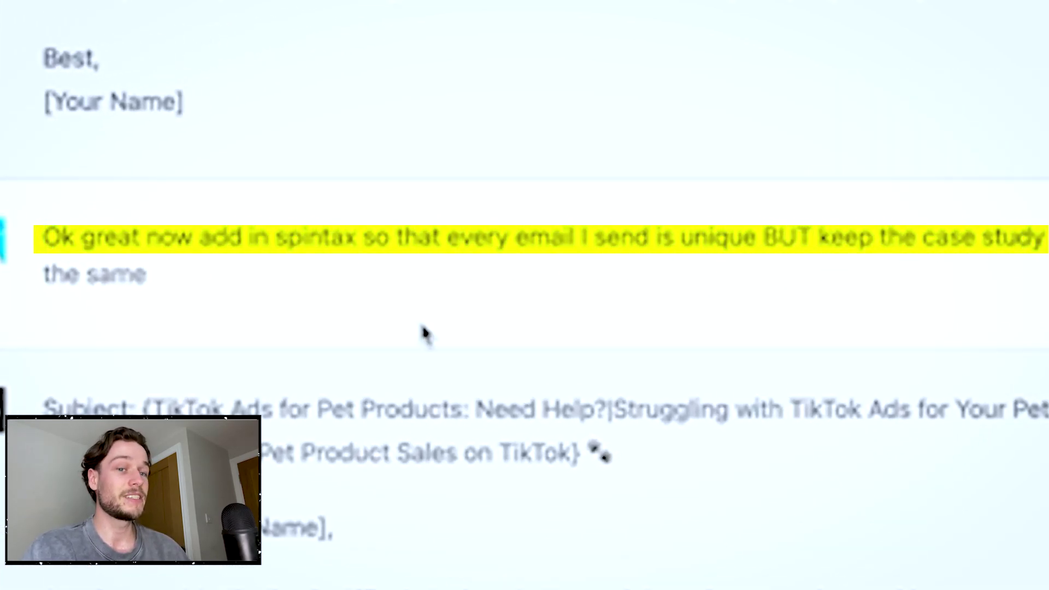
Inspect the spintax email's subject variations, greeting and opening-line alternatives
{"action": "scroll", "coordinate": [426, 335], "scroll_direction": "down", "scroll_amount": 3}
{"action": "mouse_move", "coordinate": [368, 56]}
{"action": "left_mouse_down"}
{"action": "mouse_move", "coordinate": [377, 124]}
{"action": "mouse_move", "coordinate": [549, 316]}
{"action": "left_mouse_up"}
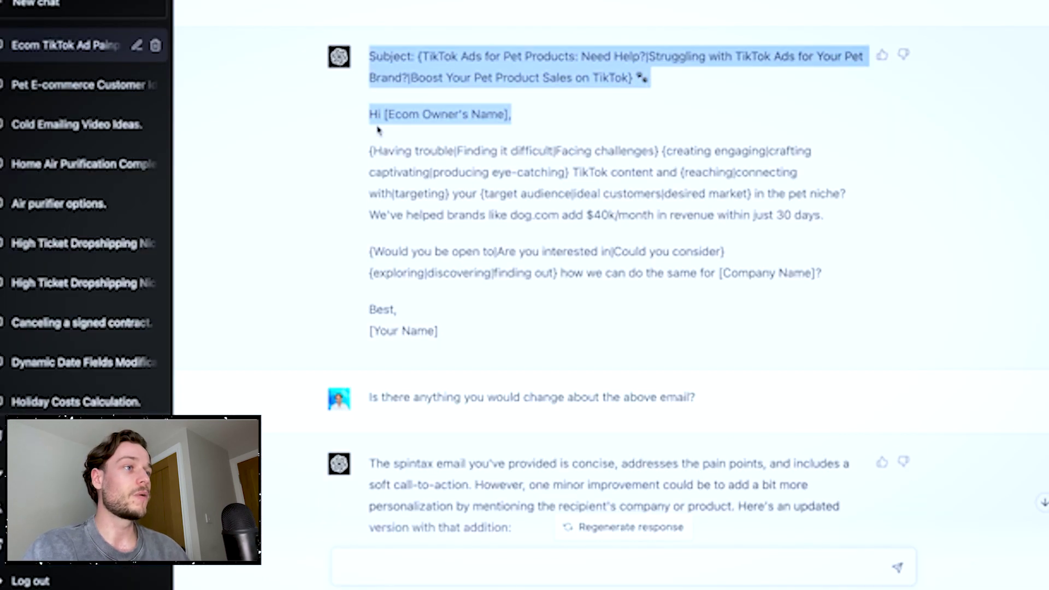
{"action": "left_click", "coordinate": [549, 316]}
{"action": "left_click_drag", "start_coordinate": [369, 115], "coordinate": [558, 117]}
{"action": "left_click", "coordinate": [553, 121]}
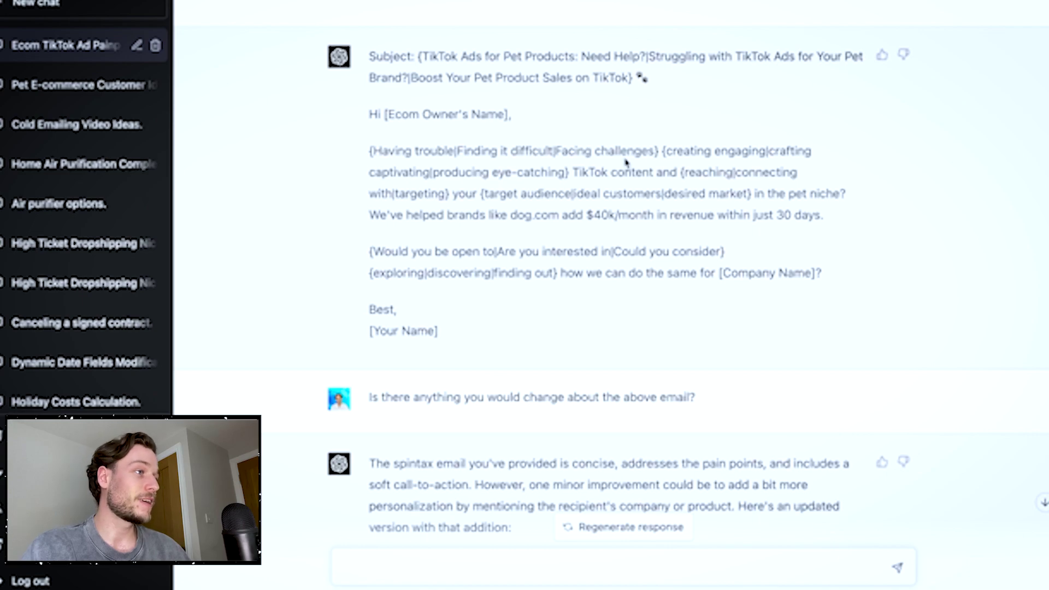
{"action": "left_click_drag", "start_coordinate": [363, 162], "coordinate": [331, 164]}
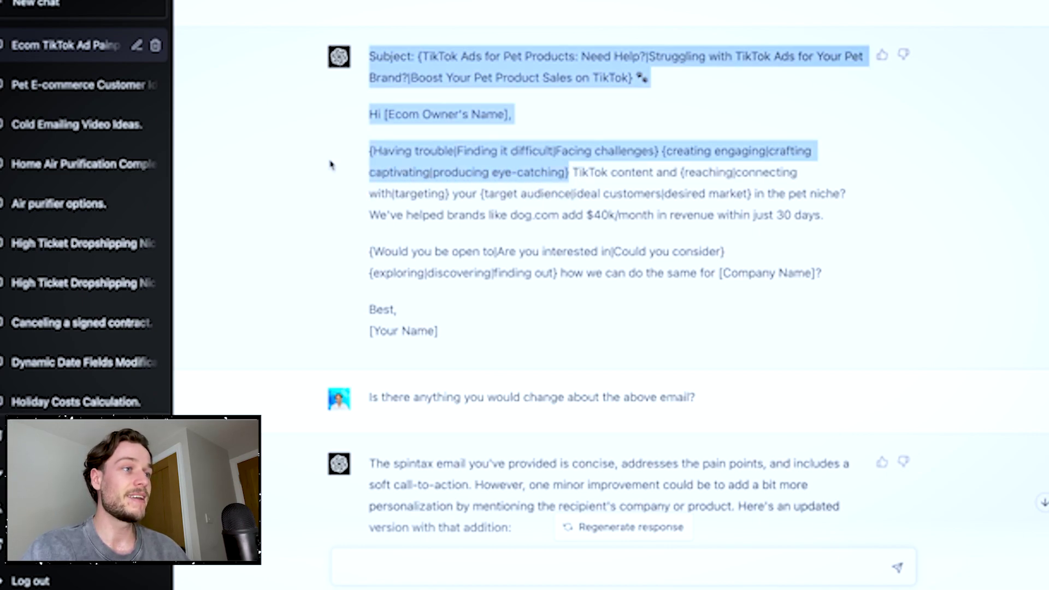
{"action": "double_click", "coordinate": [332, 165]}
{"action": "left_click", "coordinate": [336, 165]}
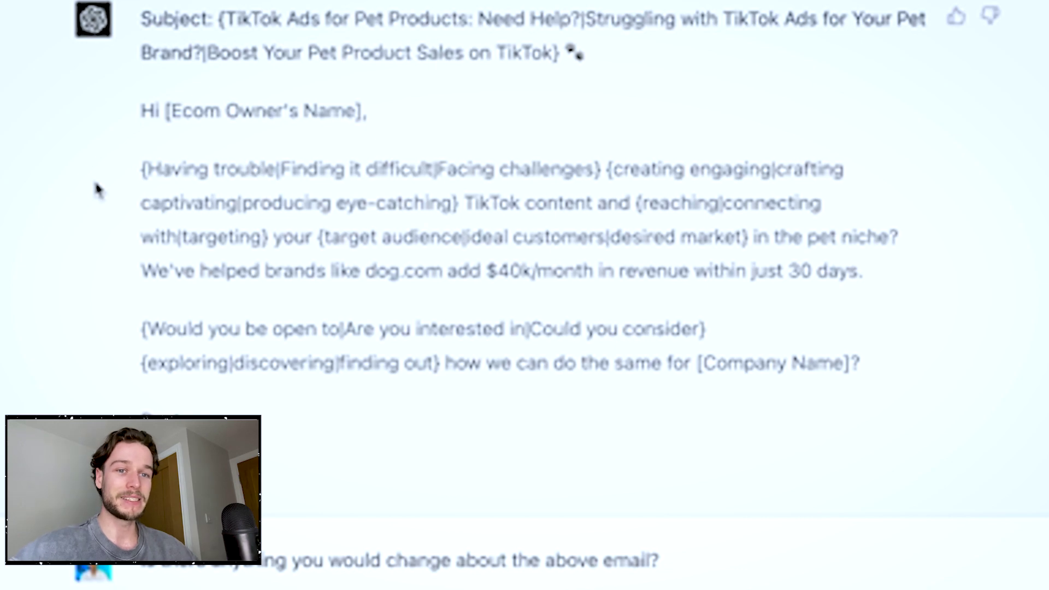
Compare the spintax alternatives in the email body with the fixed dog.com case study sentence
{"action": "left_click_drag", "start_coordinate": [131, 171], "coordinate": [281, 450]}
{"action": "left_click", "coordinate": [289, 463]}
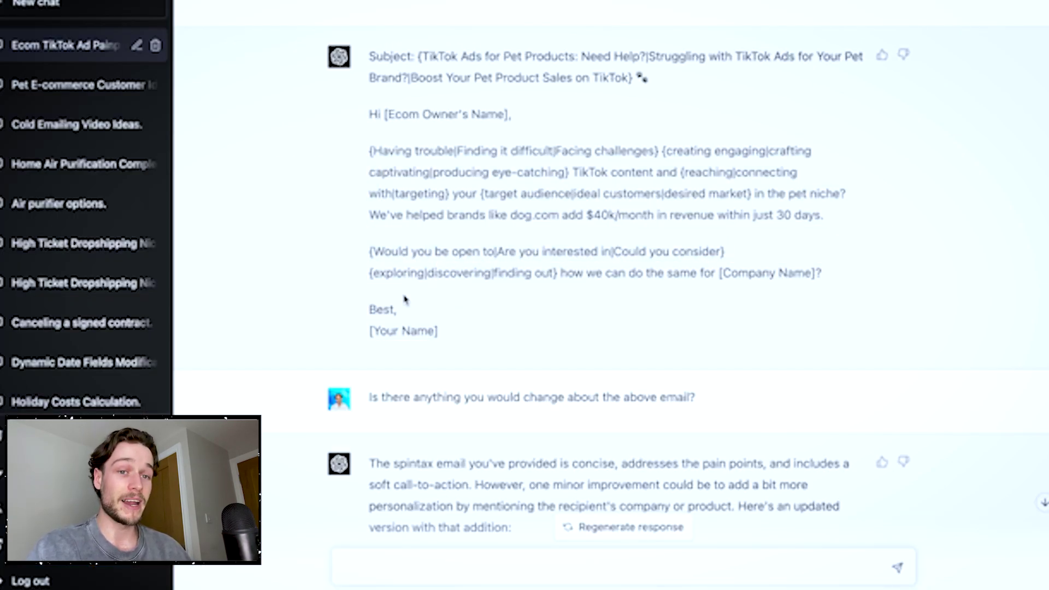
{"action": "left_click_drag", "start_coordinate": [365, 153], "coordinate": [473, 236]}
{"action": "left_click", "coordinate": [538, 241]}
{"action": "left_click_drag", "start_coordinate": [361, 219], "coordinate": [830, 216]}
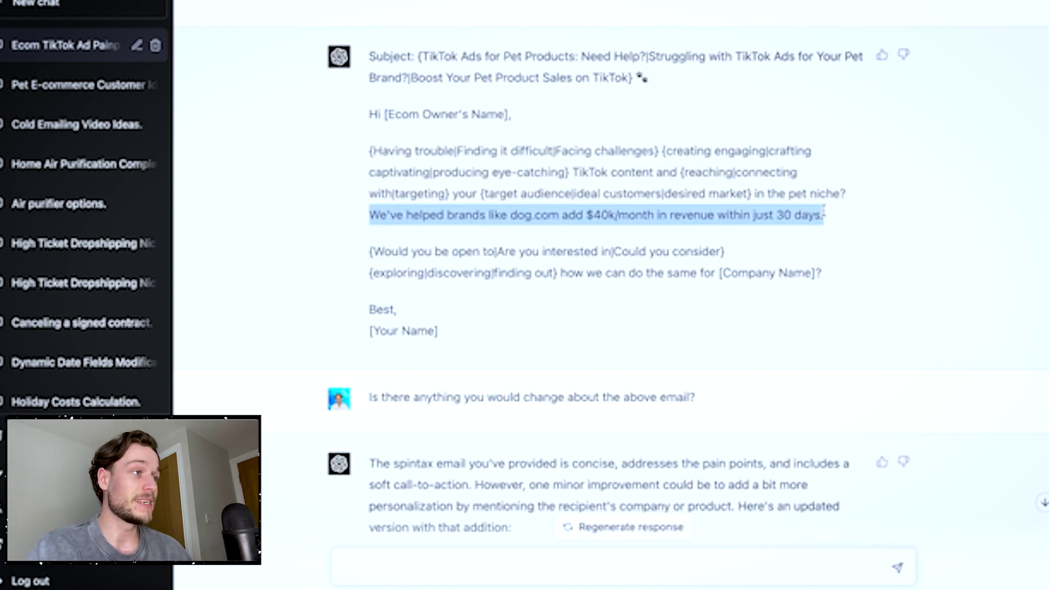
{"action": "left_click", "coordinate": [787, 239]}
Review the prompt asking whether anything should change in the email, and the suggested version with added personalization
{"action": "scroll", "coordinate": [759, 243], "scroll_direction": "down", "scroll_amount": 1}
{"action": "scroll", "coordinate": [759, 243], "scroll_direction": "down", "scroll_amount": 3}
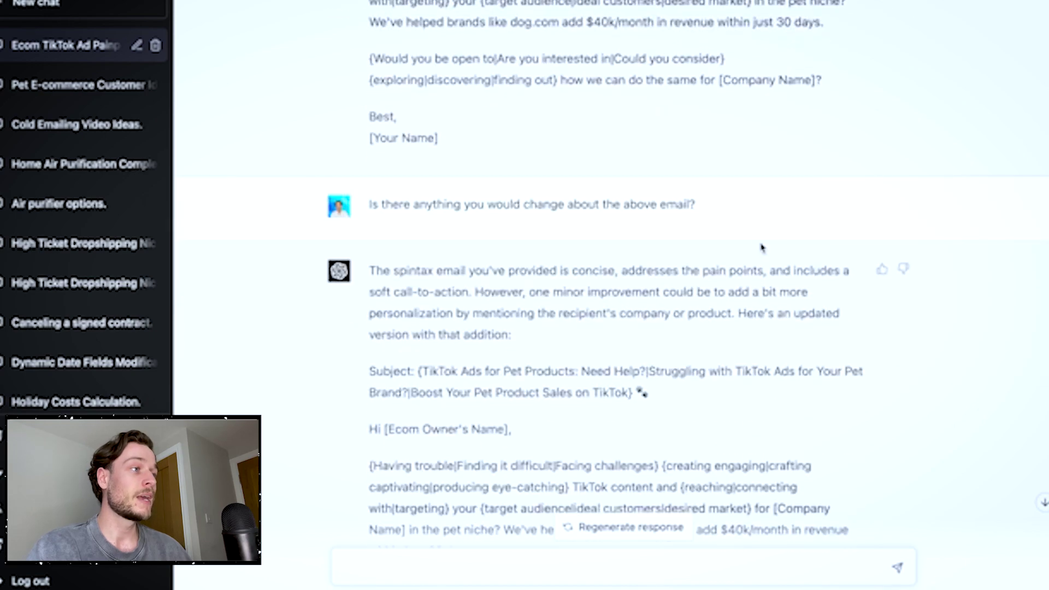
{"action": "scroll", "coordinate": [947, 195], "scroll_direction": "down", "scroll_amount": 1}
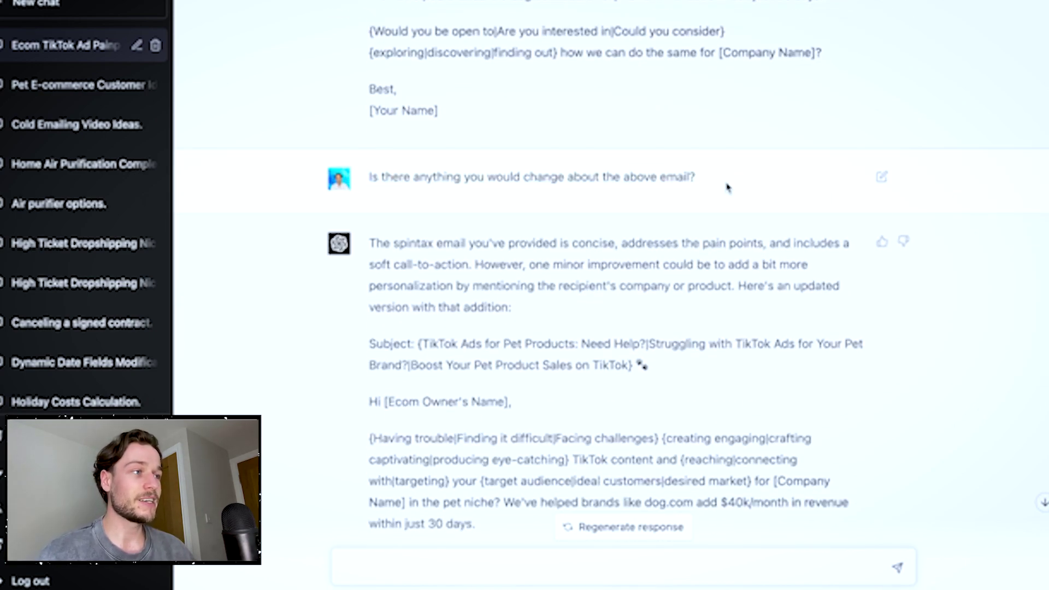
{"action": "scroll", "coordinate": [996, 223], "scroll_direction": "down", "scroll_amount": 1}
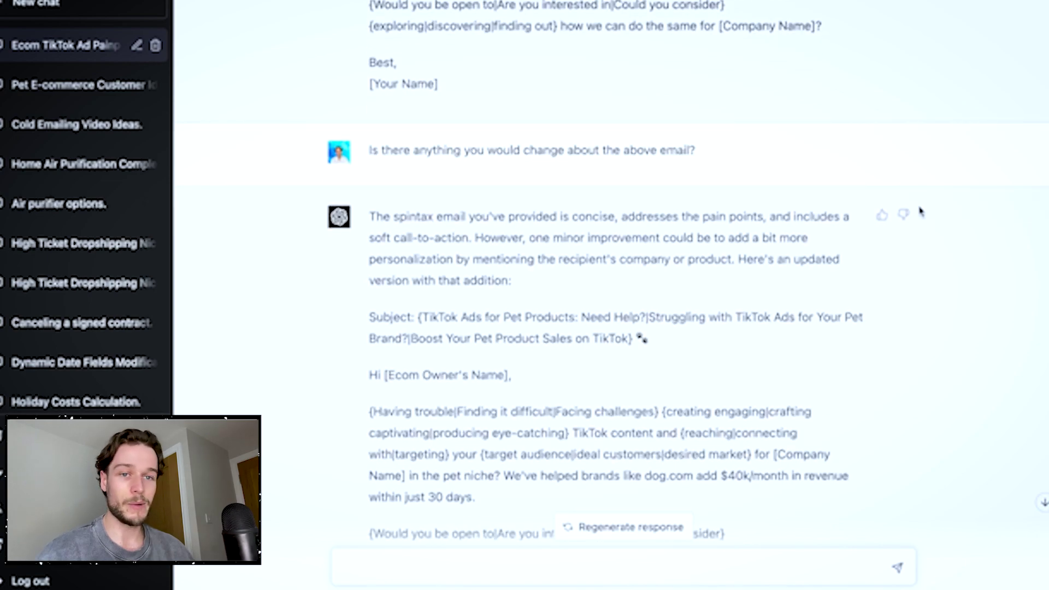
{"action": "scroll", "coordinate": [923, 213], "scroll_direction": "down", "scroll_amount": 1}
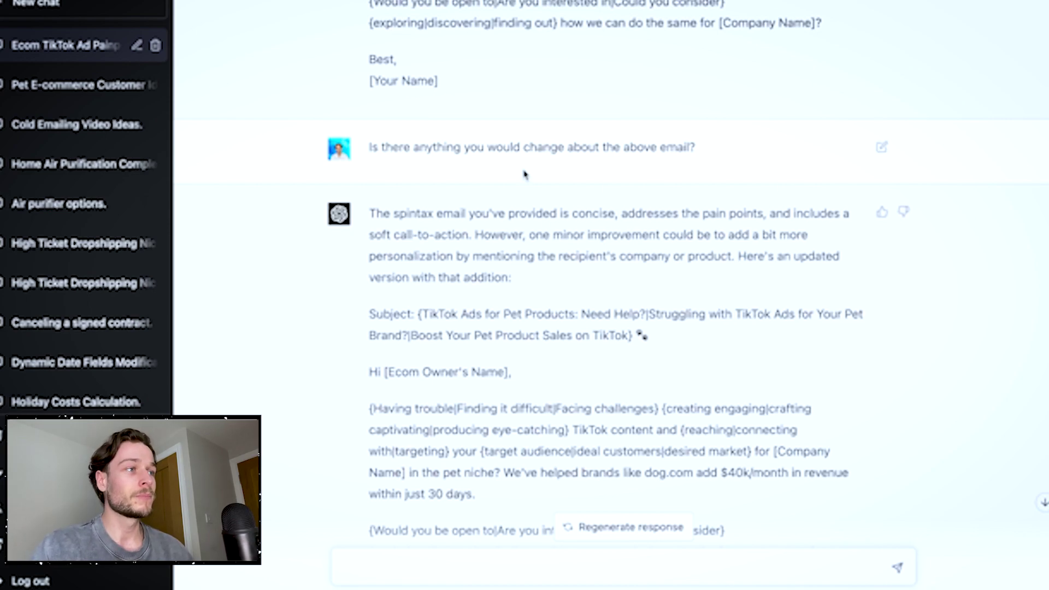
{"action": "left_click_drag", "start_coordinate": [356, 153], "coordinate": [491, 156]}
{"action": "left_click", "coordinate": [660, 159]}
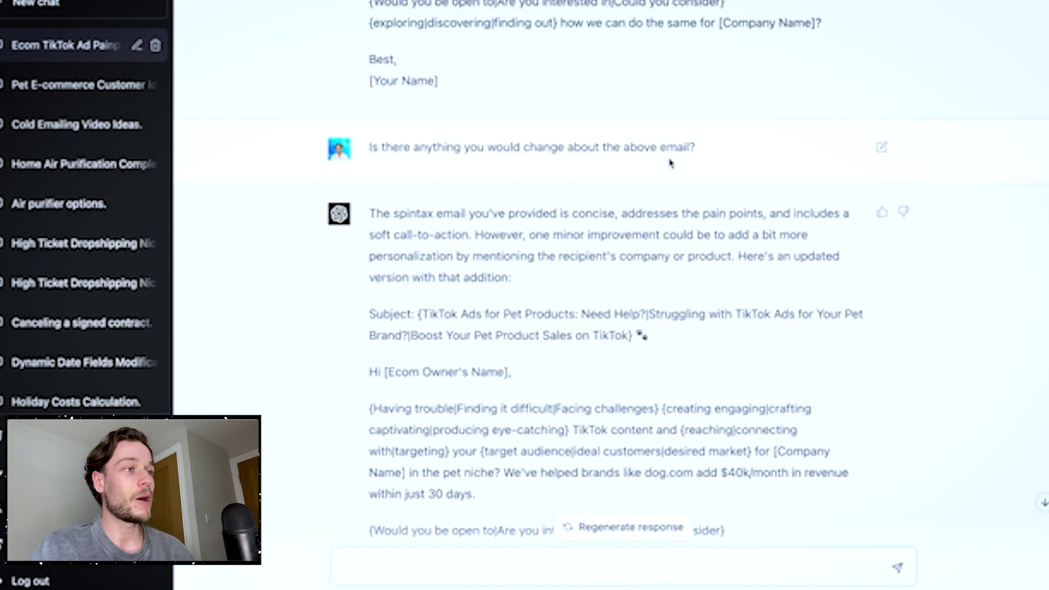
Read the assessment of the spintax email, covering its conciseness, pain points, soft call-to-action and the suggestion to add personalization
{"action": "scroll", "coordinate": [1044, 186], "scroll_direction": "down", "scroll_amount": 2}
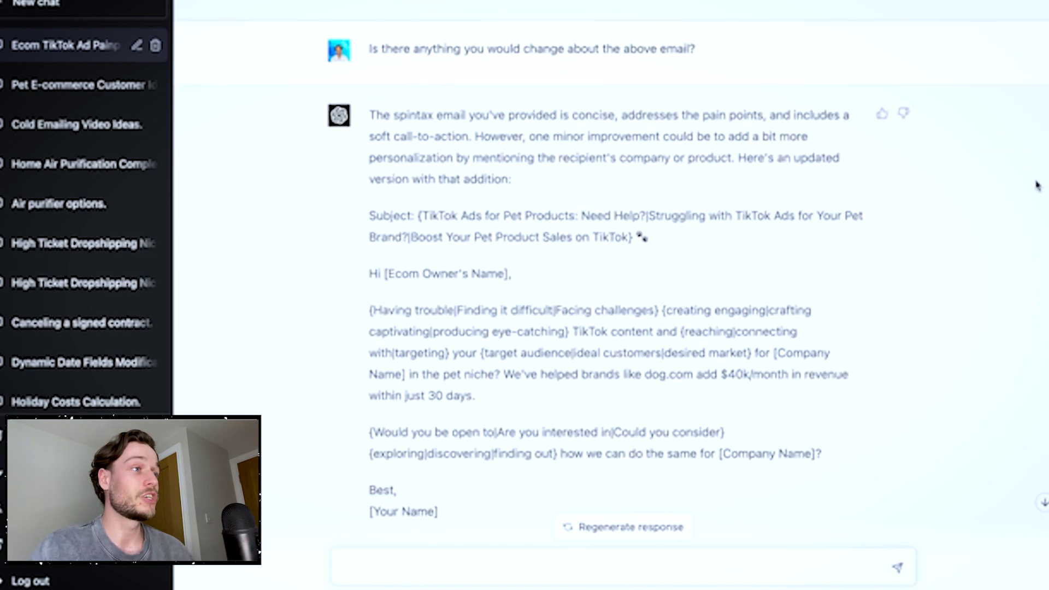
{"action": "left_click_drag", "start_coordinate": [370, 89], "coordinate": [765, 93]}
{"action": "left_click", "coordinate": [626, 90]}
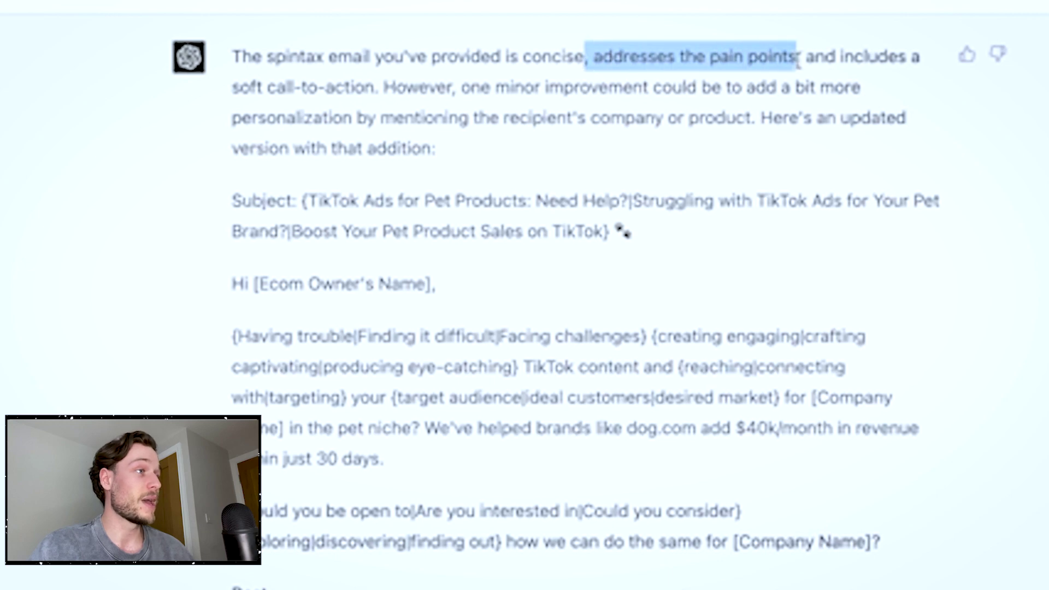
{"action": "left_click", "coordinate": [799, 61]}
{"action": "left_click_drag", "start_coordinate": [814, 54], "coordinate": [860, 86]}
{"action": "left_click", "coordinate": [857, 90]}
{"action": "left_click_drag", "start_coordinate": [384, 88], "coordinate": [879, 159]}
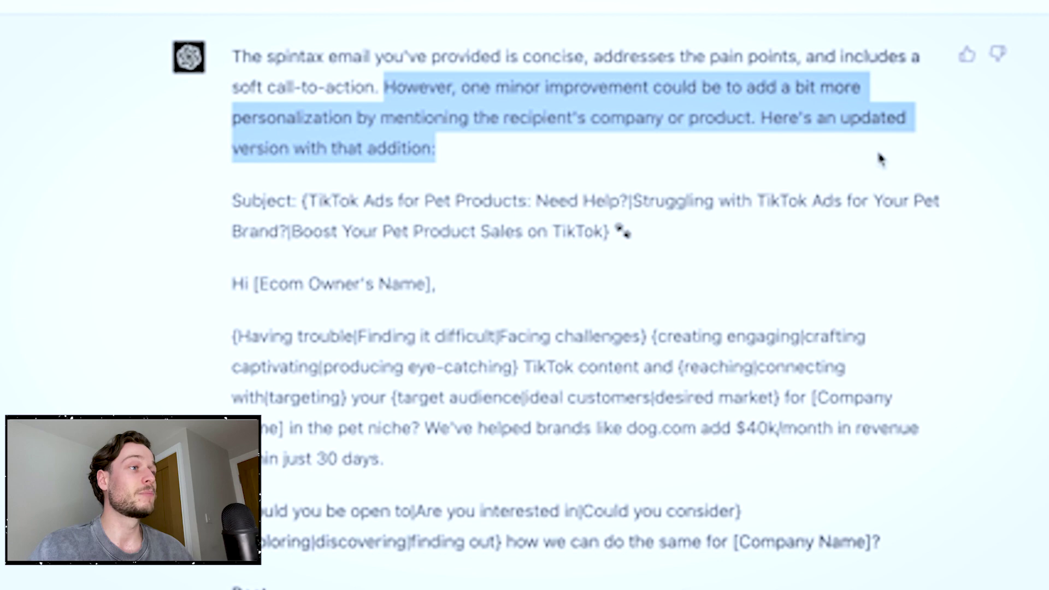
{"action": "left_click", "coordinate": [879, 159]}
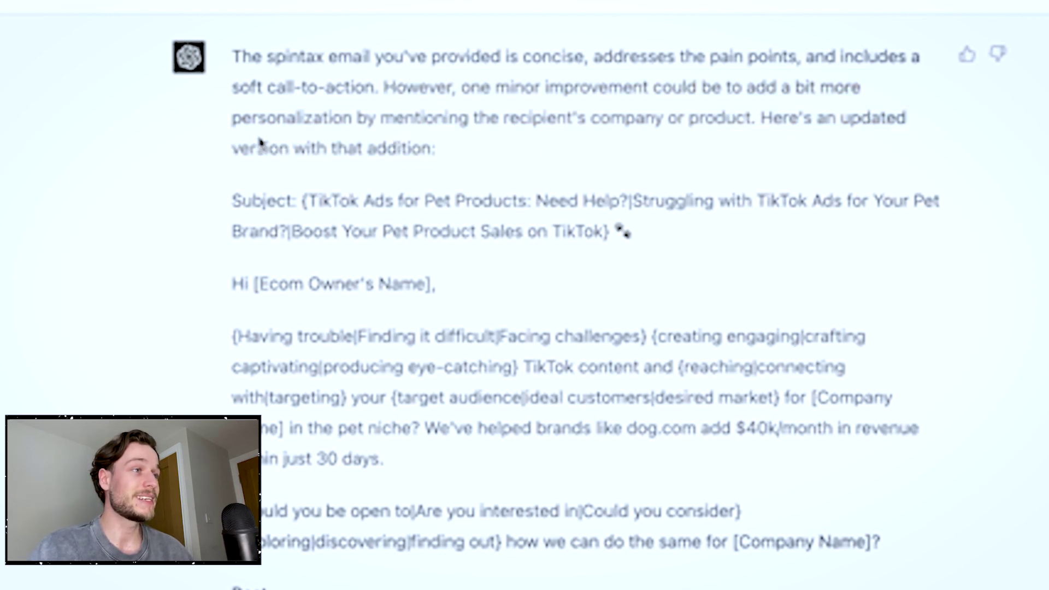
Inspect the updated email from greeting to sign-off, focusing on the added [Company Name] placeholder and the case study sentence
{"action": "scroll", "coordinate": [227, 143], "scroll_direction": "down", "scroll_amount": 2}
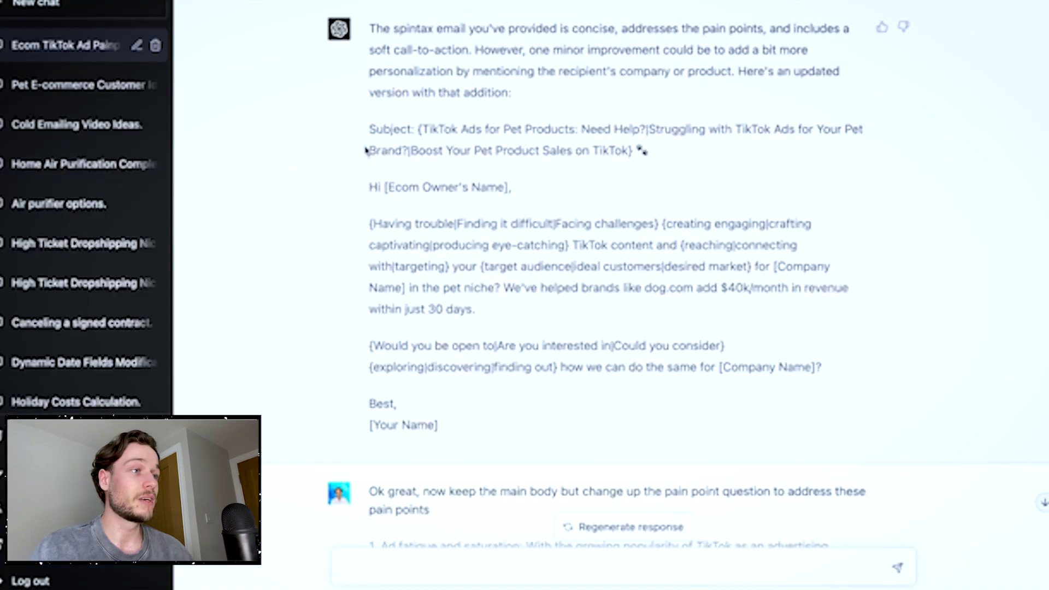
{"action": "left_click_drag", "start_coordinate": [369, 186], "coordinate": [498, 317]}
{"action": "left_click", "coordinate": [504, 316]}
{"action": "left_click_drag", "start_coordinate": [781, 265], "coordinate": [849, 288]}
{"action": "left_click_drag", "start_coordinate": [722, 288], "coordinate": [727, 288]}
{"action": "scroll", "coordinate": [719, 386], "scroll_direction": "down", "scroll_amount": 1}
{"action": "left_click", "coordinate": [717, 362]}
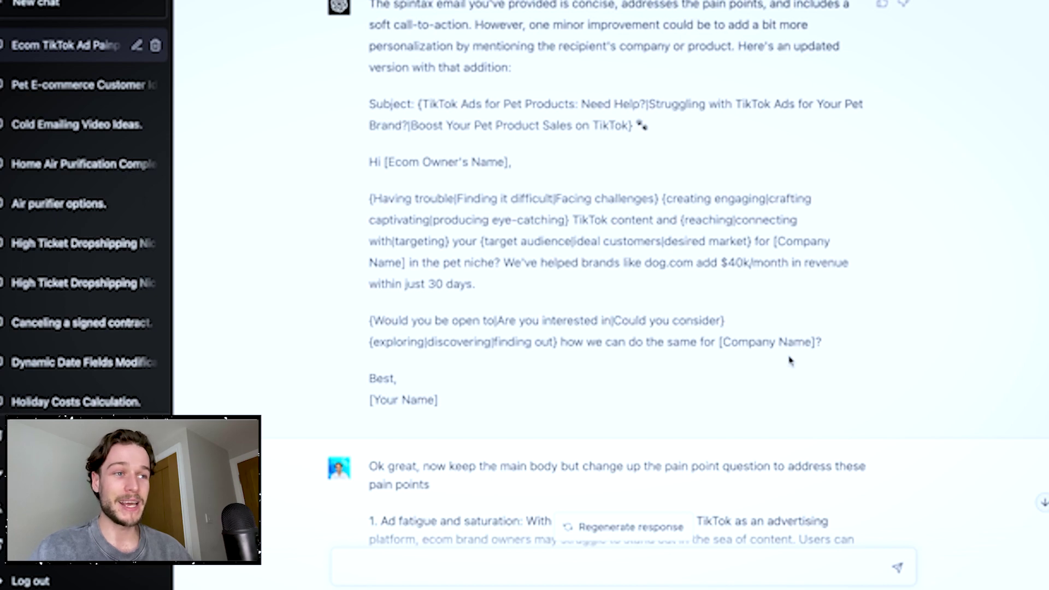
{"action": "left_click_drag", "start_coordinate": [369, 2], "coordinate": [490, 398]}
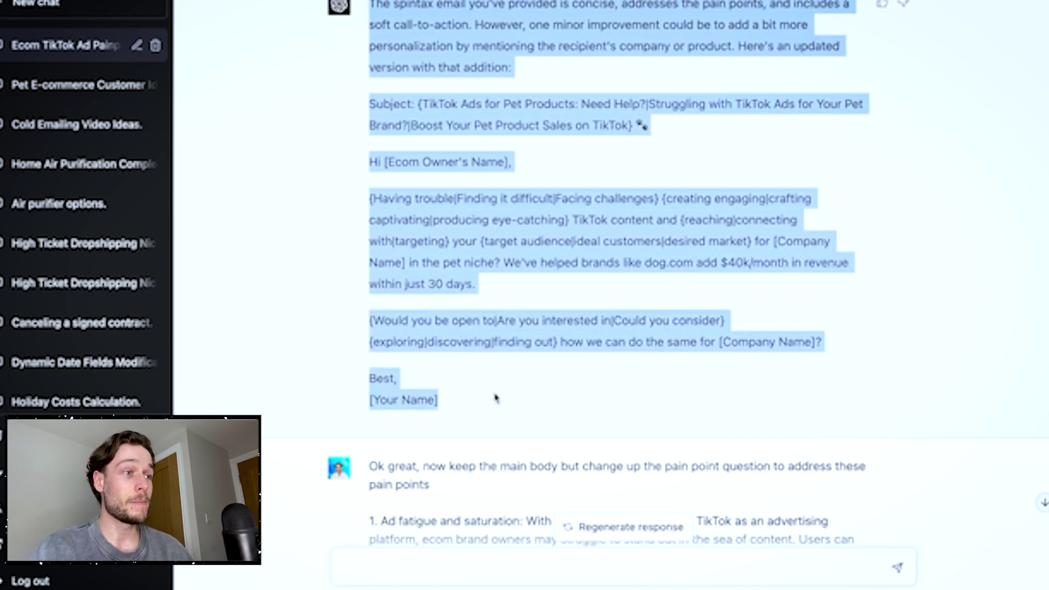
{"action": "left_click", "coordinate": [492, 397]}
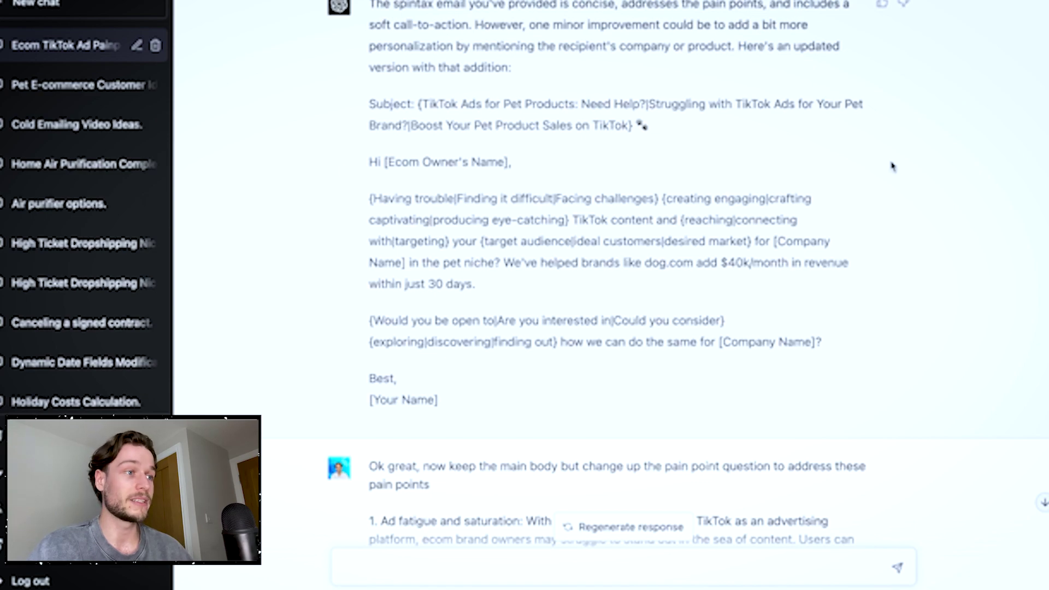
View the prompt asking to keep the main body but change the pain point question, and revisit the earlier email-shortening prompts
{"action": "scroll", "coordinate": [984, 170], "scroll_direction": "down", "scroll_amount": 5}
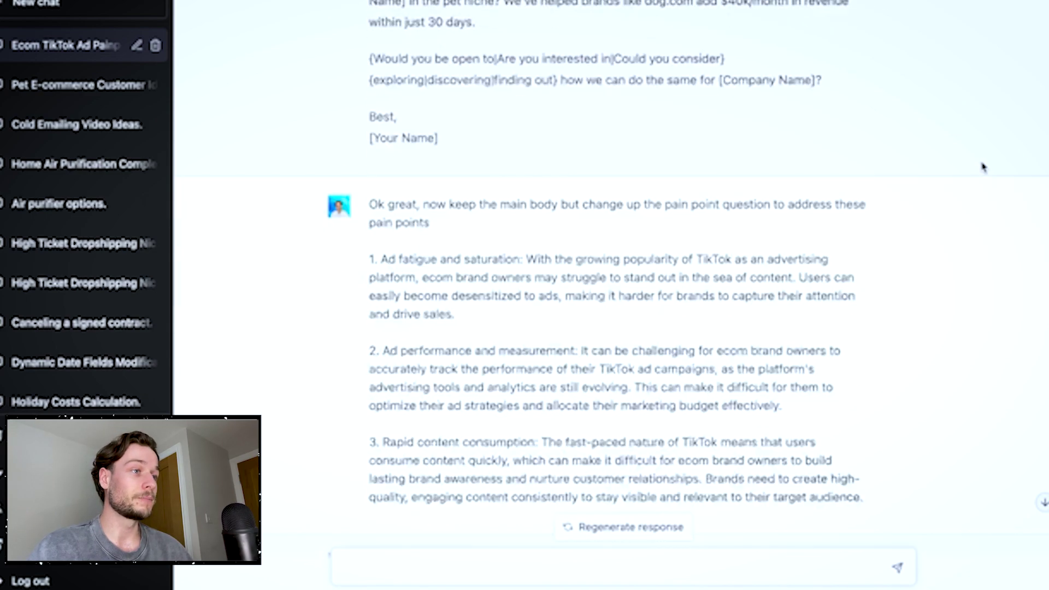
{"action": "scroll", "coordinate": [984, 168], "scroll_direction": "down", "scroll_amount": 1}
{"action": "left_click_drag", "start_coordinate": [373, 174], "coordinate": [398, 195]}
{"action": "left_click", "coordinate": [514, 198]}
{"action": "scroll", "coordinate": [979, 202], "scroll_direction": "up", "scroll_amount": 15}
{"action": "scroll", "coordinate": [970, 202], "scroll_direction": "up", "scroll_amount": 15}
{"action": "scroll", "coordinate": [529, 234], "scroll_direction": "down", "scroll_amount": 15}
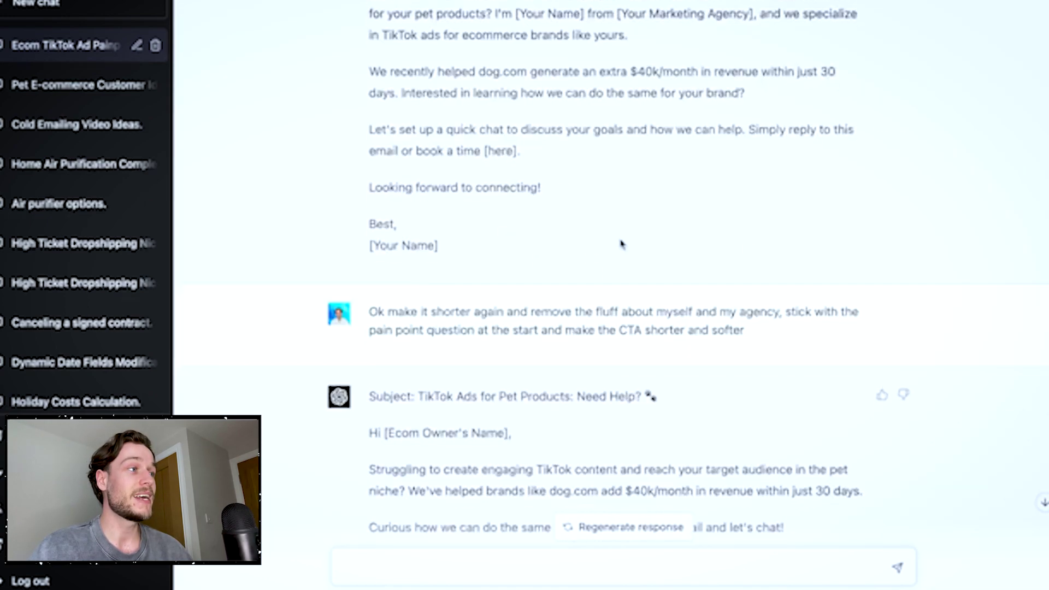
{"action": "scroll", "coordinate": [431, 236], "scroll_direction": "down", "scroll_amount": 3}
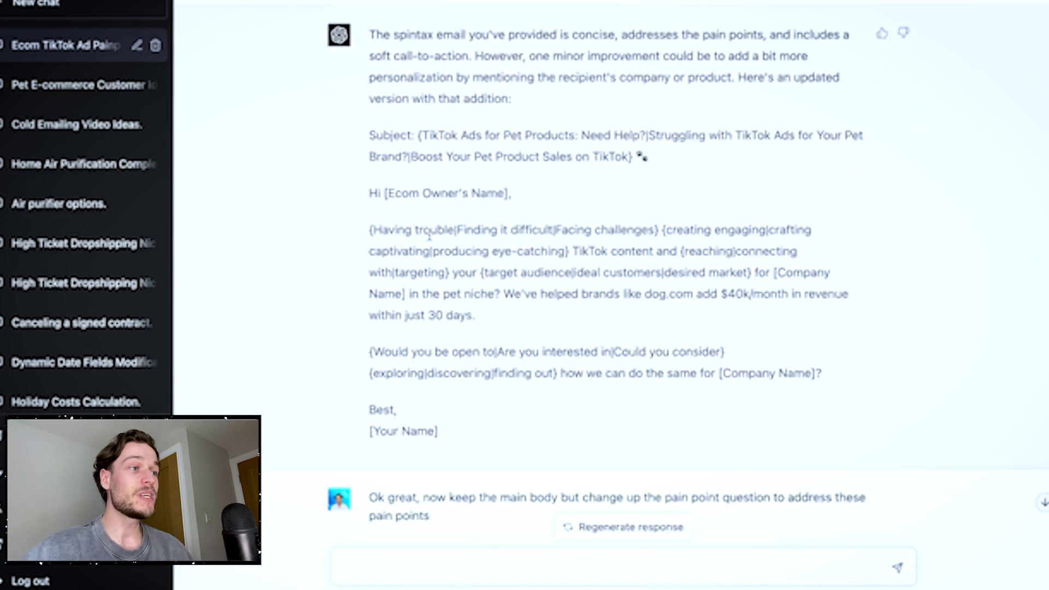
Examine the pain point question in the personalized email and skim the replies that rework it around other pain points
{"action": "left_click_drag", "start_coordinate": [370, 229], "coordinate": [495, 272]}
{"action": "left_click", "coordinate": [495, 271]}
{"action": "scroll", "coordinate": [495, 272], "scroll_direction": "down", "scroll_amount": 7}
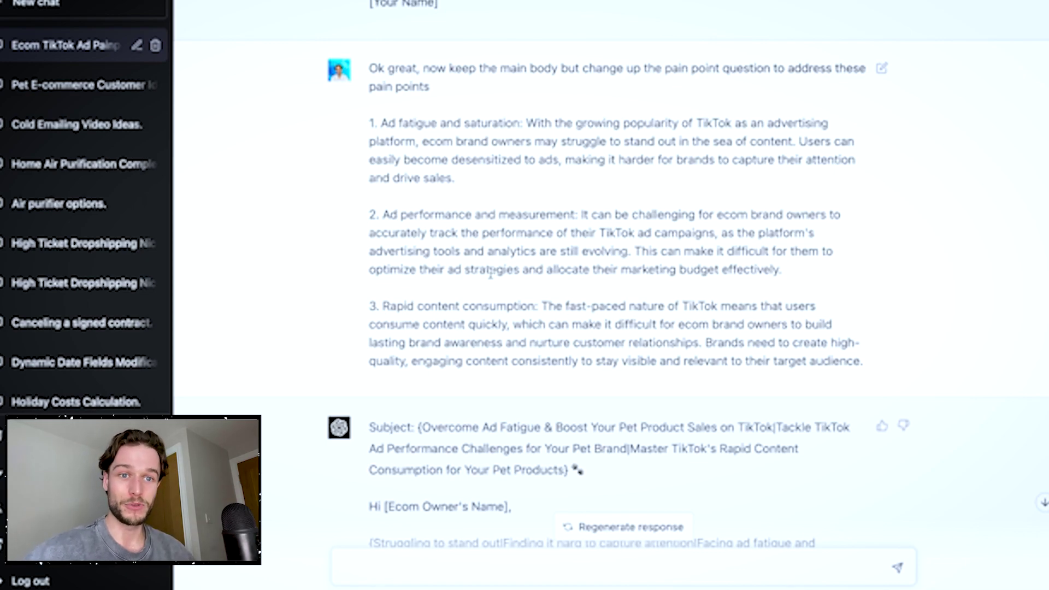
{"action": "scroll", "coordinate": [490, 273], "scroll_direction": "down", "scroll_amount": 7}
{"action": "scroll", "coordinate": [491, 269], "scroll_direction": "down", "scroll_amount": 8}
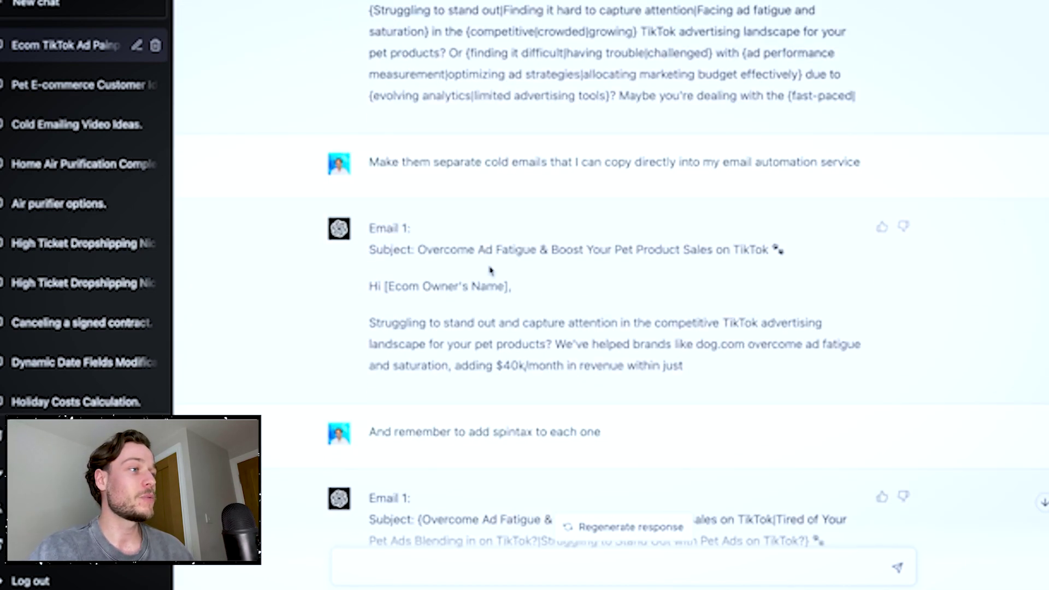
{"action": "scroll", "coordinate": [490, 270], "scroll_direction": "up", "scroll_amount": 15}
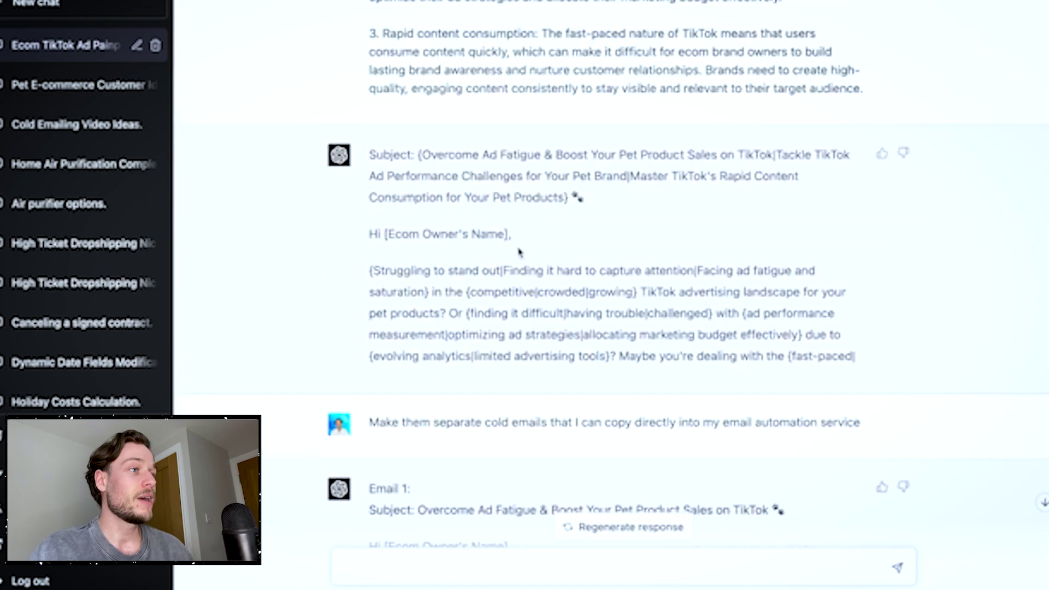
{"action": "scroll", "coordinate": [424, 118], "scroll_direction": "up", "scroll_amount": 1}
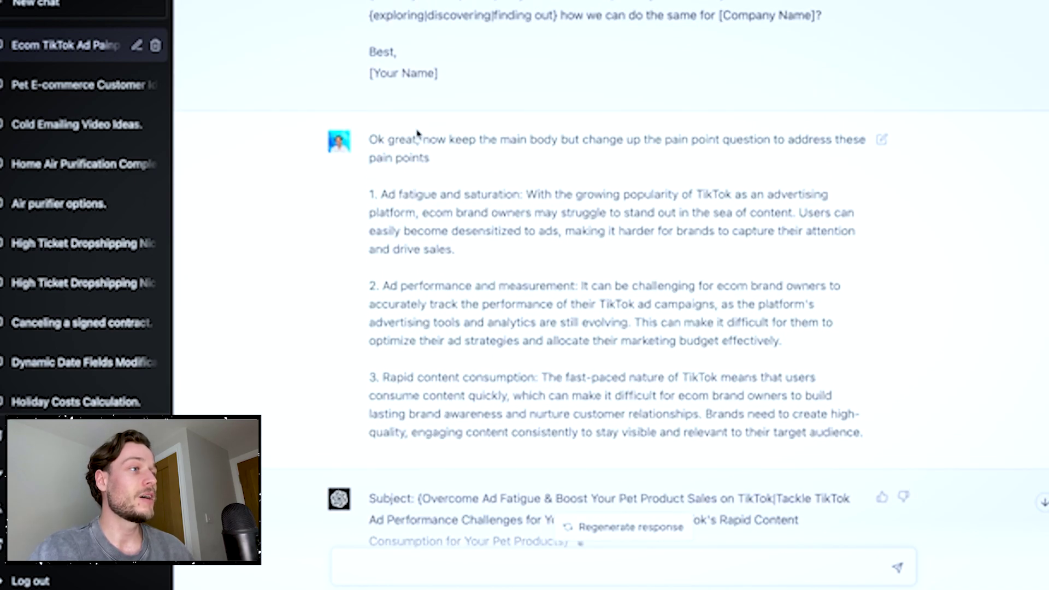
Read the prompt that reworks the pain point question around ad fatigue, ad performance measurement and rapid content consumption
{"action": "left_click_drag", "start_coordinate": [369, 143], "coordinate": [435, 164]}
{"action": "left_click", "coordinate": [440, 162]}
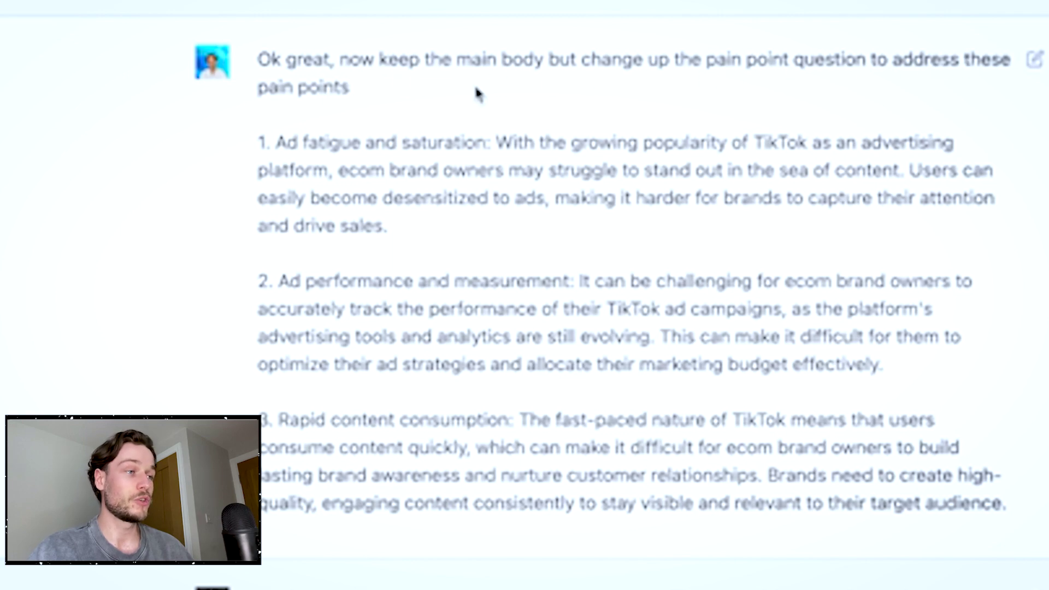
{"action": "left_click_drag", "start_coordinate": [242, 139], "coordinate": [418, 198]}
{"action": "left_click", "coordinate": [298, 164]}
{"action": "scroll", "coordinate": [457, 383], "scroll_direction": "down", "scroll_amount": 6}
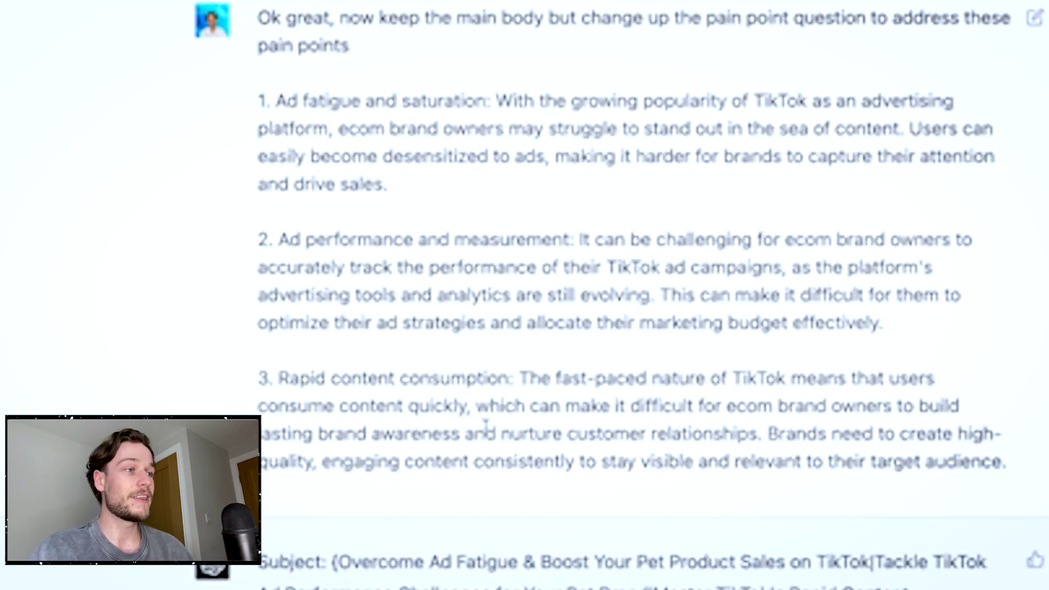
Review the follow-up prompts asking for separate cold emails with spintax in each, and look over the resulting Email 1
{"action": "scroll", "coordinate": [241, 196], "scroll_direction": "down", "scroll_amount": 8}
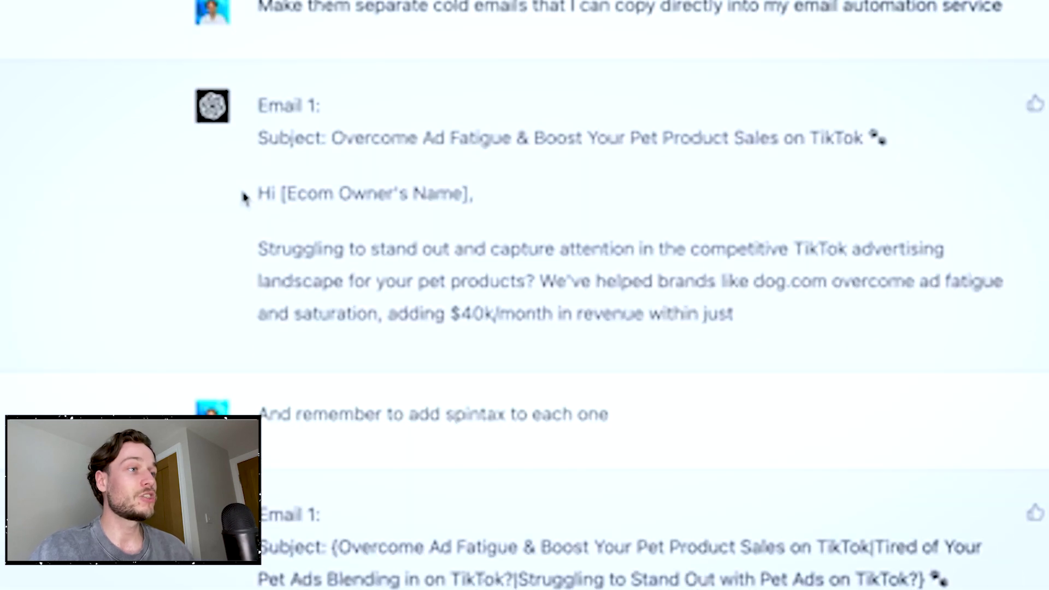
{"action": "scroll", "coordinate": [263, 158], "scroll_direction": "down", "scroll_amount": 3}
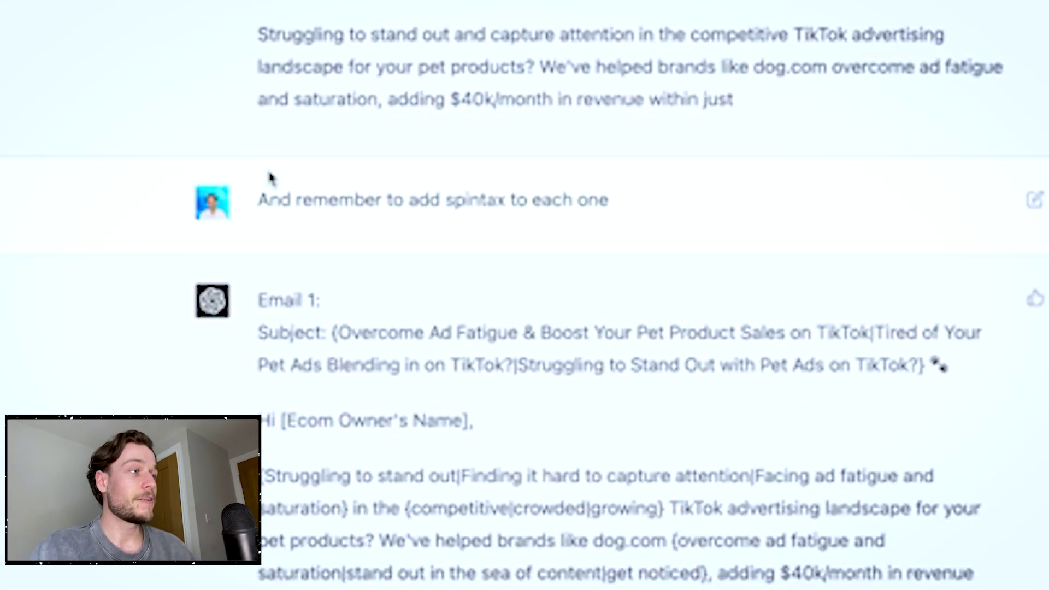
{"action": "scroll", "coordinate": [268, 172], "scroll_direction": "up", "scroll_amount": 3}
{"action": "scroll", "coordinate": [268, 169], "scroll_direction": "up", "scroll_amount": 3}
{"action": "scroll", "coordinate": [269, 174], "scroll_direction": "down", "scroll_amount": 10}
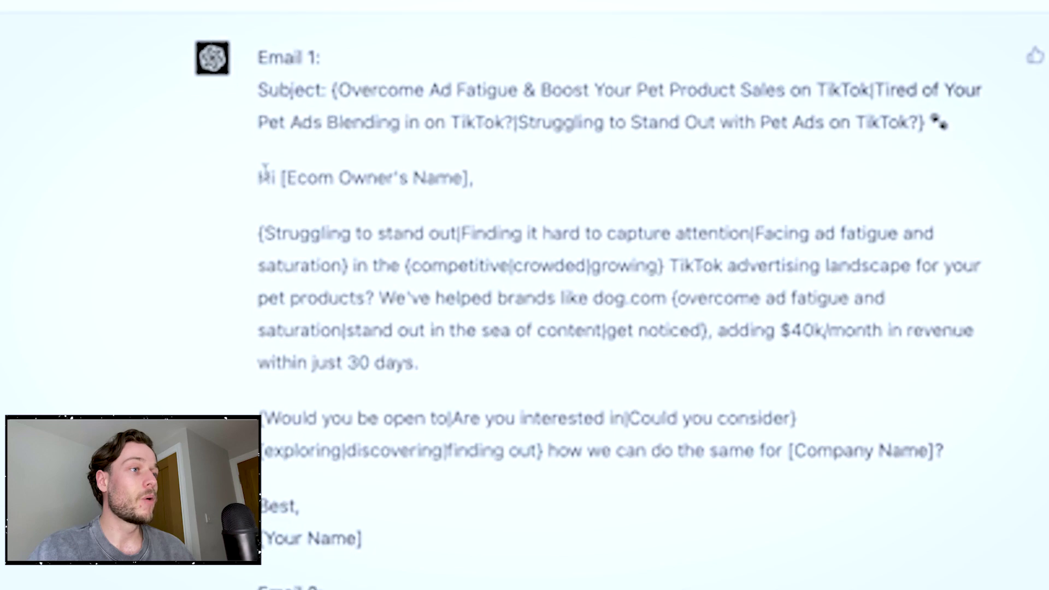
{"action": "left_click_drag", "start_coordinate": [268, 54], "coordinate": [647, 464]}
{"action": "left_click", "coordinate": [592, 424]}
{"action": "scroll", "coordinate": [552, 401], "scroll_direction": "down", "scroll_amount": 1}
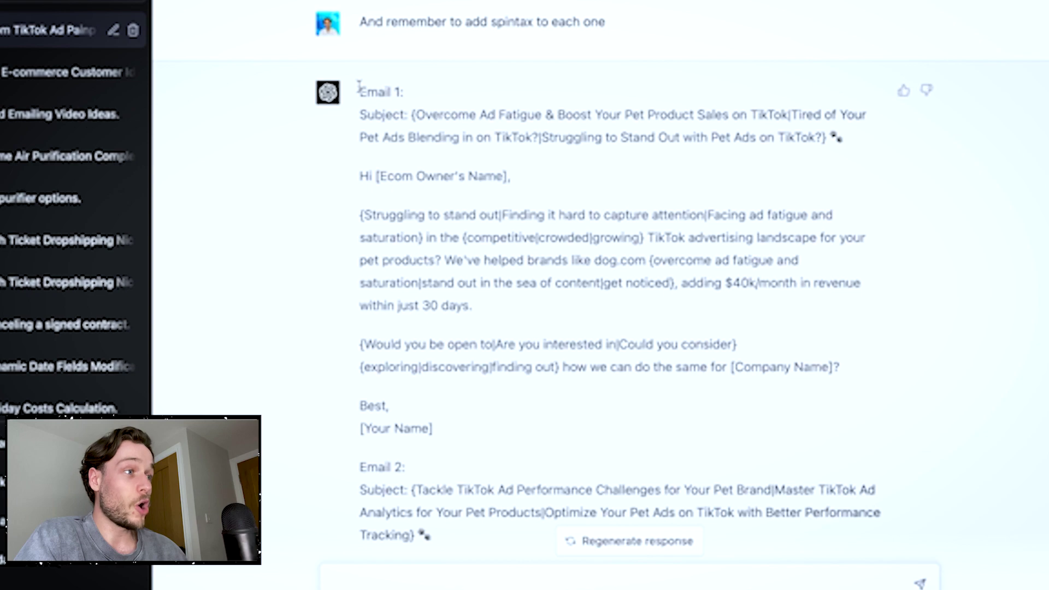
Inspect Email 1's ad fatigue question, dog.com case study and full text from greeting to sign-off
{"action": "left_click_drag", "start_coordinate": [359, 215], "coordinate": [712, 303]}
{"action": "left_click", "coordinate": [713, 303]}
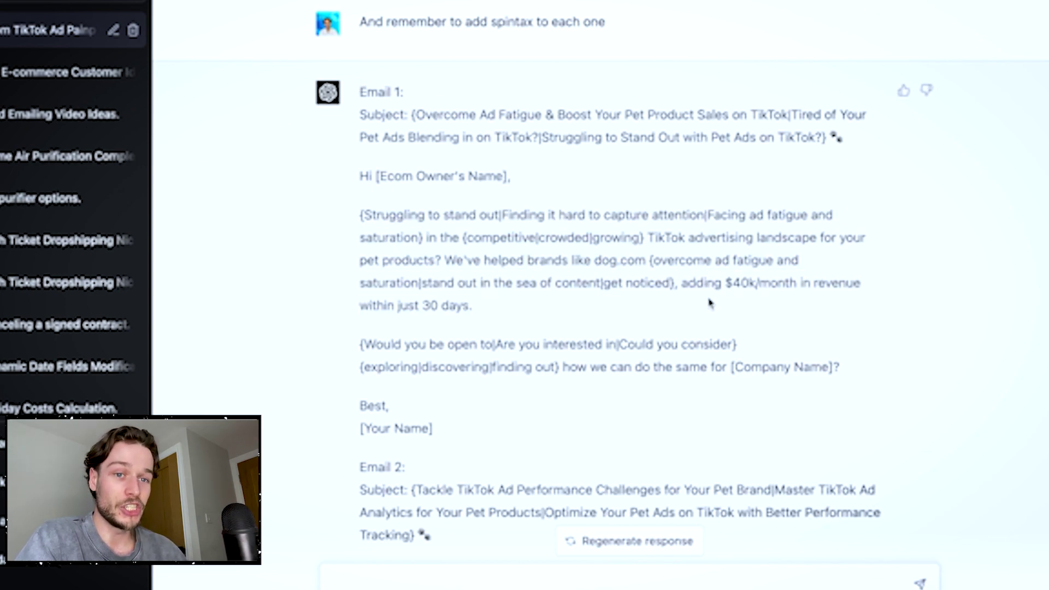
{"action": "scroll", "coordinate": [702, 298], "scroll_direction": "down", "scroll_amount": 3}
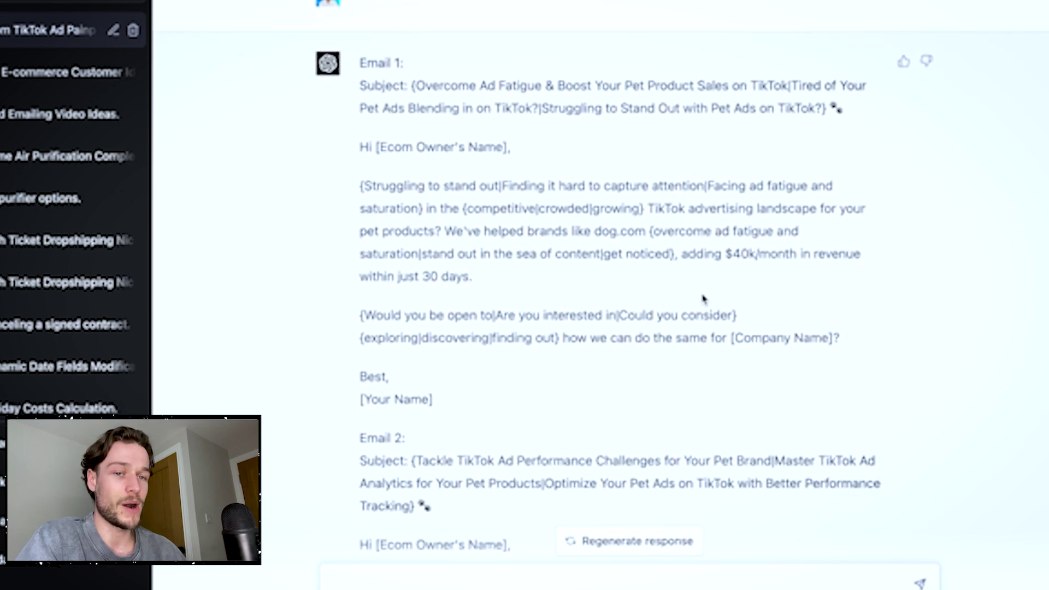
{"action": "scroll", "coordinate": [702, 299], "scroll_direction": "down", "scroll_amount": 1}
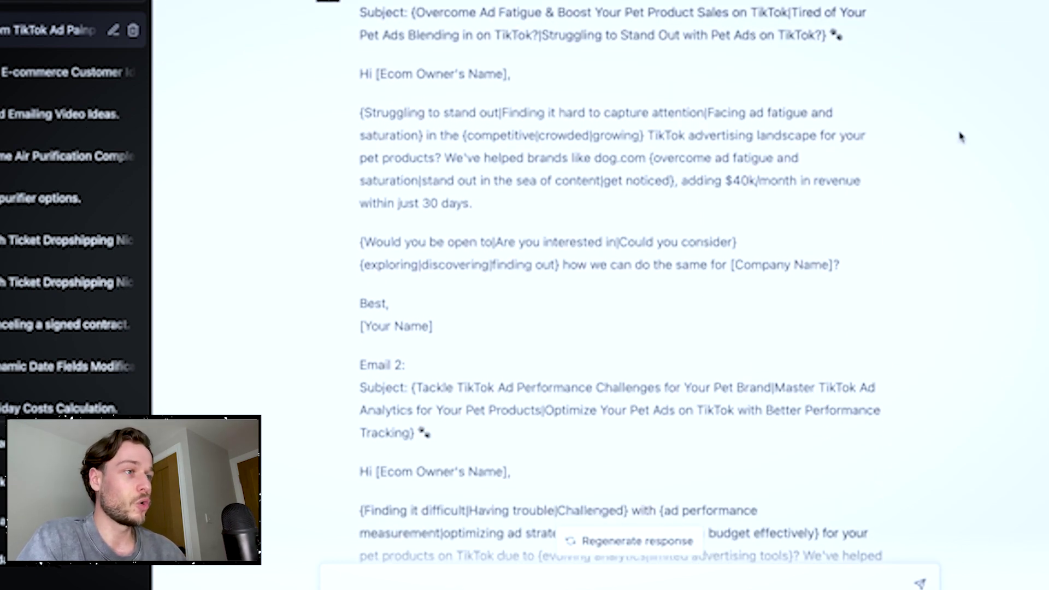
{"action": "left_click_drag", "start_coordinate": [353, 85], "coordinate": [386, 323]}
{"action": "left_click", "coordinate": [450, 343]}
{"action": "left_click_drag", "start_coordinate": [355, 71], "coordinate": [454, 334]}
{"action": "left_click", "coordinate": [457, 346]}
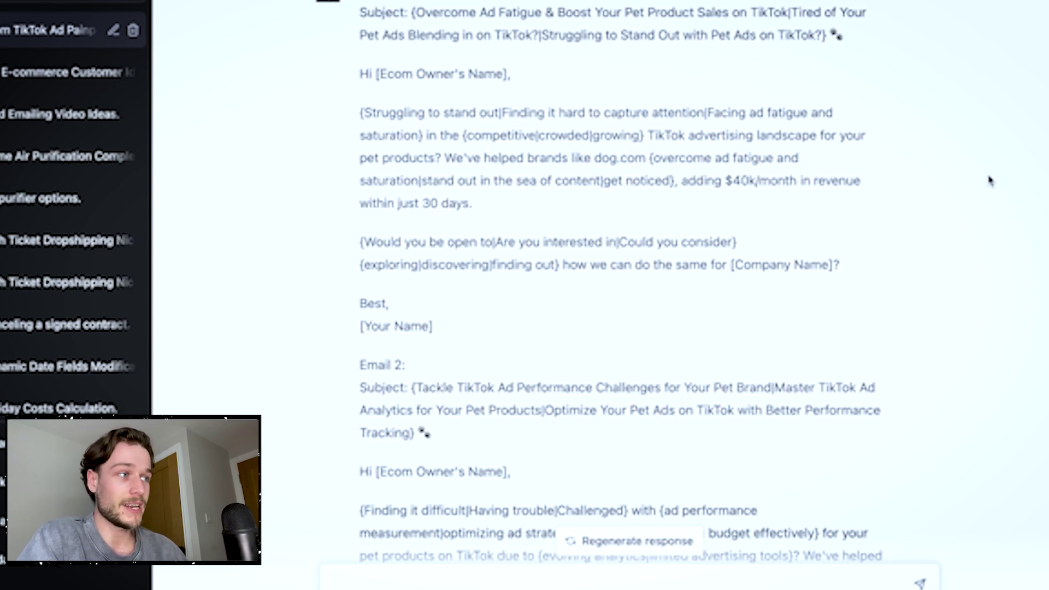
Look over Email 2 on ad performance challenges and Email 3 on rapid content consumption
{"action": "scroll", "coordinate": [990, 181], "scroll_direction": "down", "scroll_amount": 2}
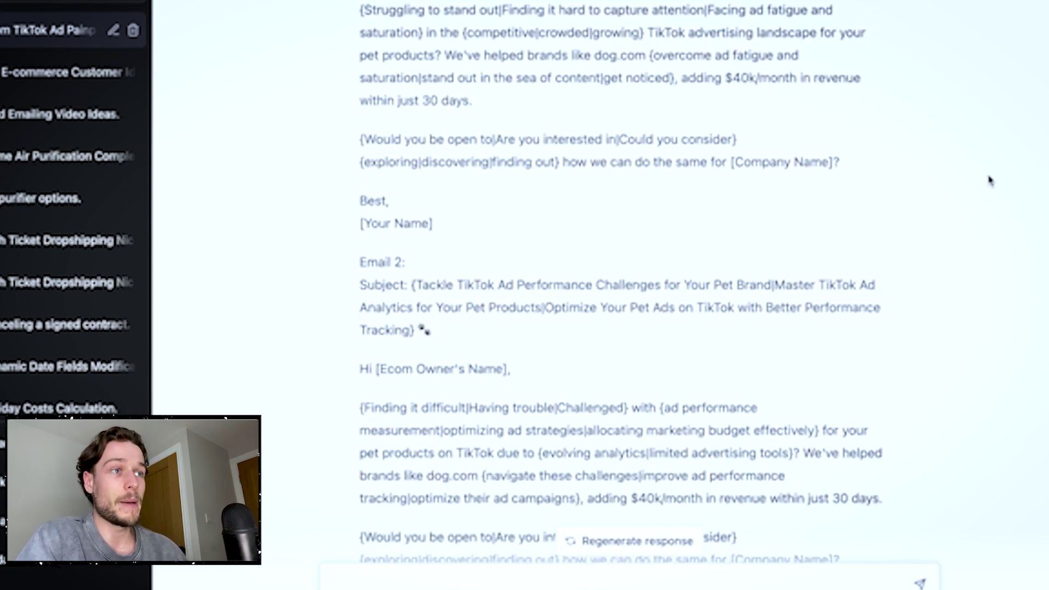
{"action": "scroll", "coordinate": [990, 181], "scroll_direction": "down", "scroll_amount": 1}
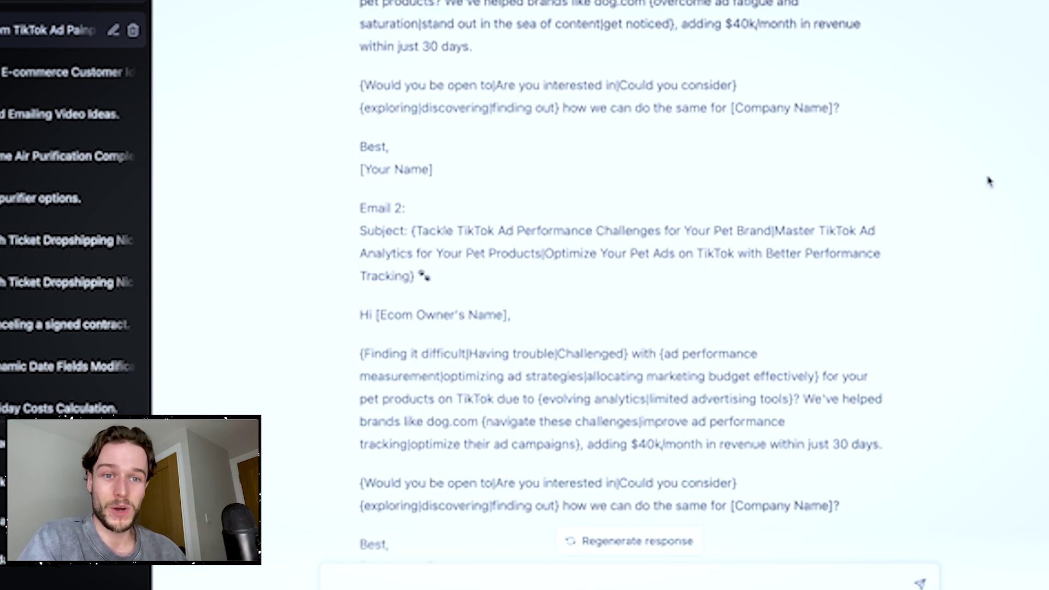
{"action": "scroll", "coordinate": [990, 181], "scroll_direction": "down", "scroll_amount": 10}
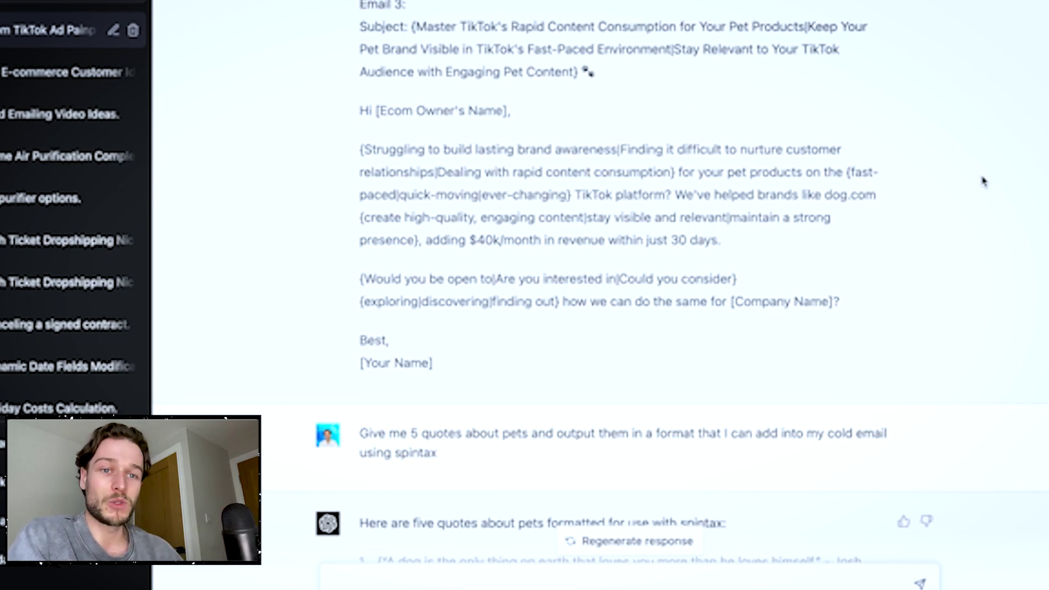
{"action": "scroll", "coordinate": [983, 180], "scroll_direction": "down", "scroll_amount": 1}
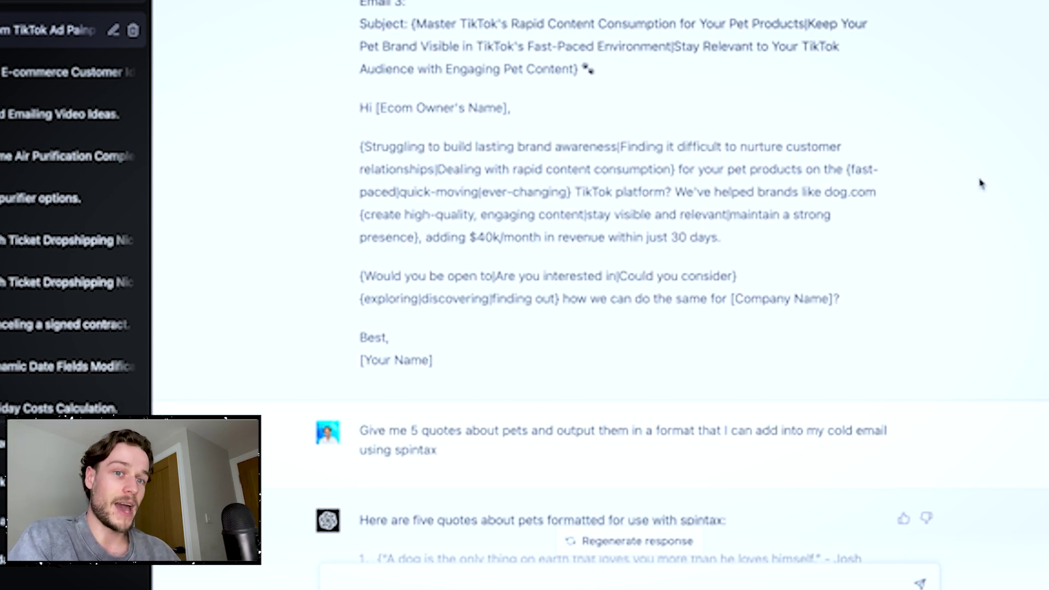
Read the prompt asking for 5 quotes about pets formatted as spintax for the cold email
{"action": "scroll", "coordinate": [982, 189], "scroll_direction": "down", "scroll_amount": 7}
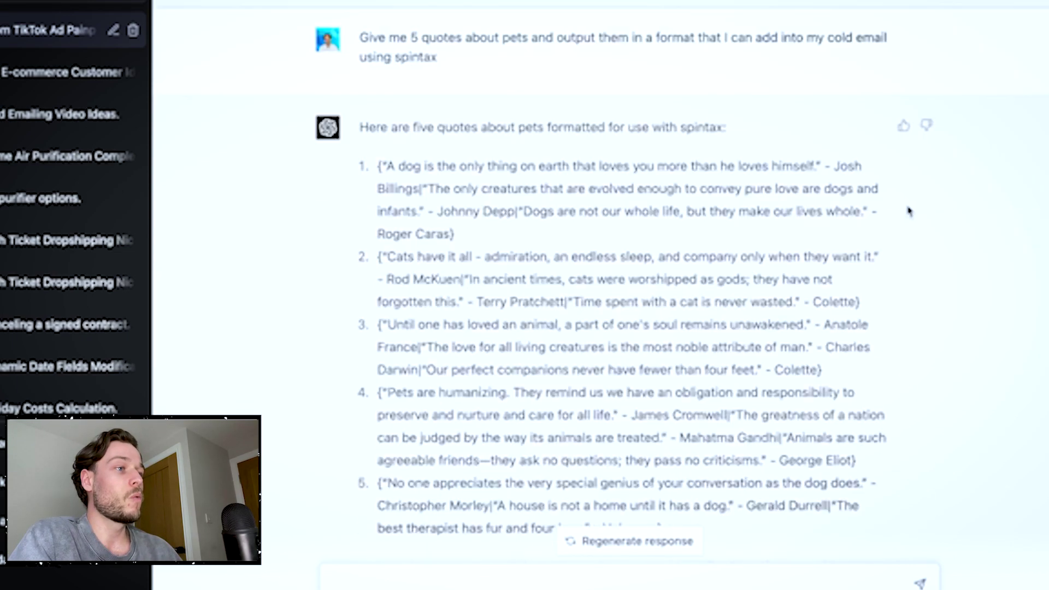
{"action": "left_click_drag", "start_coordinate": [356, 35], "coordinate": [454, 71]}
{"action": "left_click", "coordinate": [454, 71]}
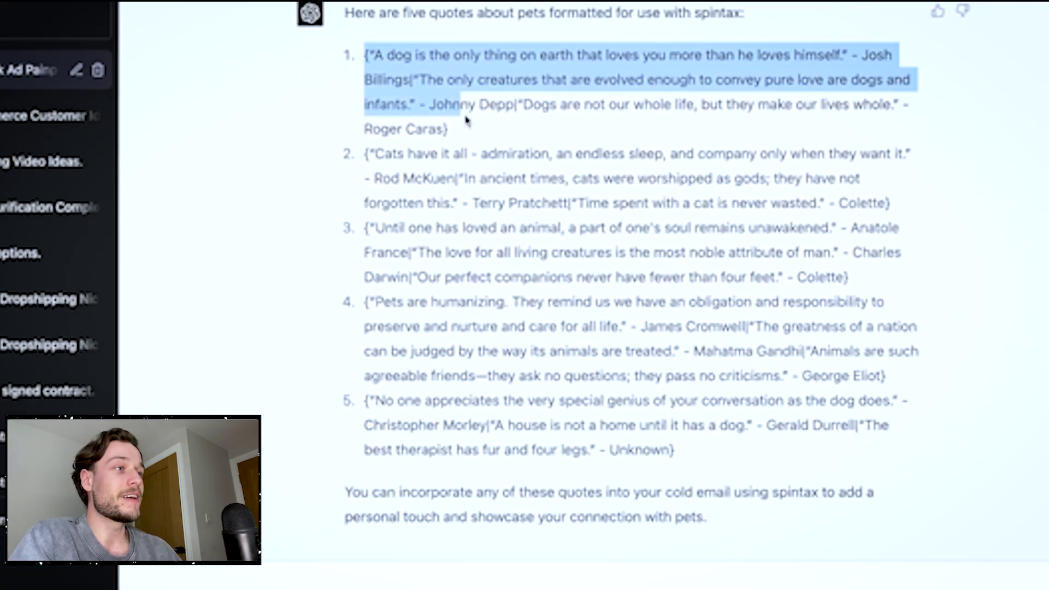
Examine the list of five spintax pet quote groups, focusing on the alternatives within the first group
{"action": "left_click_drag", "start_coordinate": [363, 55], "coordinate": [482, 141]}
{"action": "left_click", "coordinate": [444, 97]}
{"action": "left_click_drag", "start_coordinate": [359, 53], "coordinate": [676, 450]}
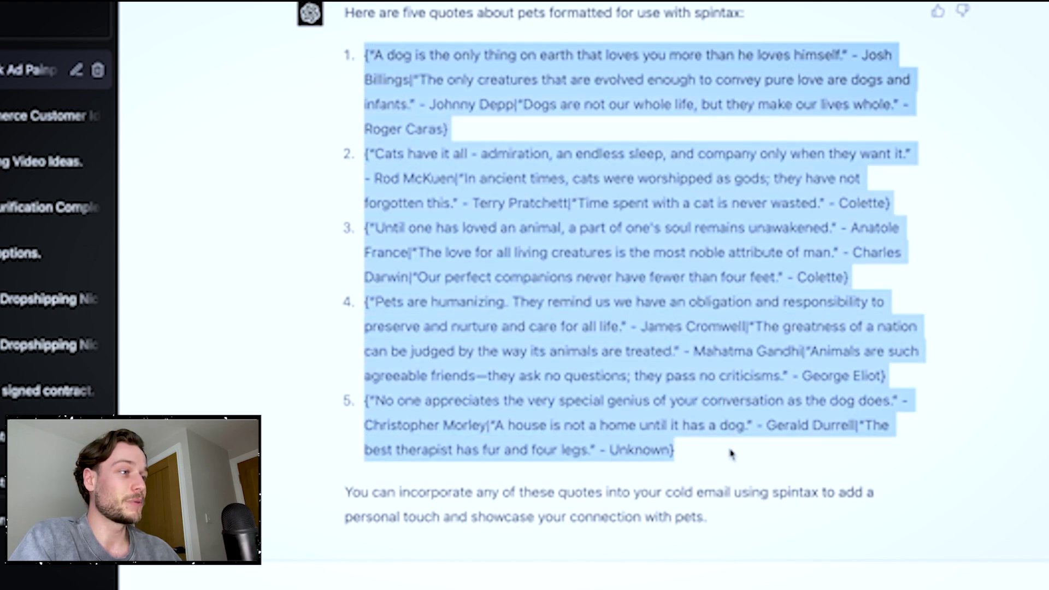
{"action": "left_click", "coordinate": [644, 403]}
{"action": "left_click_drag", "start_coordinate": [359, 59], "coordinate": [696, 448]}
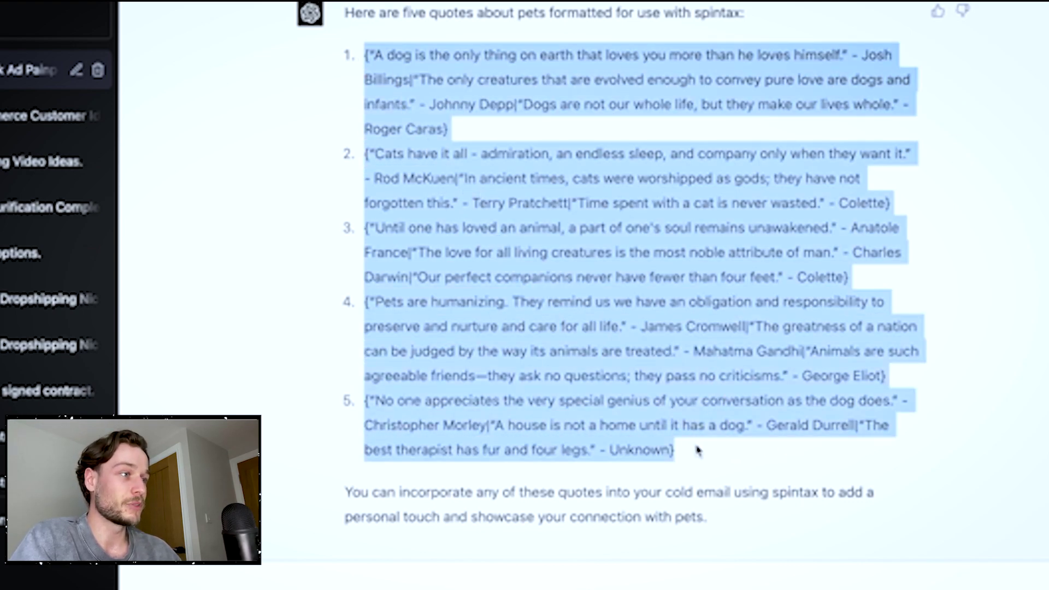
{"action": "left_click", "coordinate": [697, 450]}
{"action": "left_click_drag", "start_coordinate": [359, 59], "coordinate": [468, 130]}
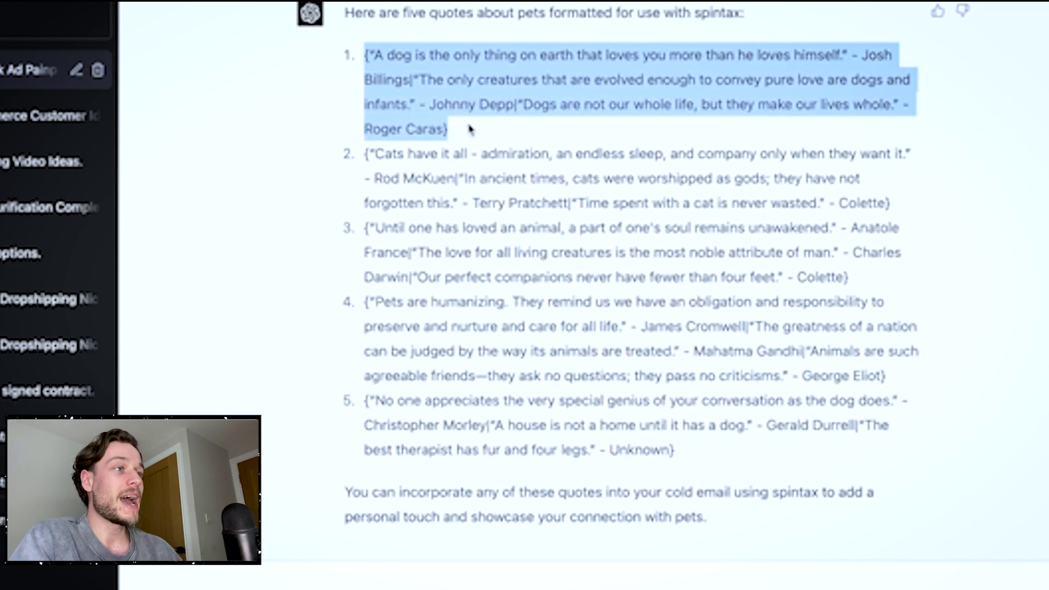
{"action": "left_click", "coordinate": [470, 131]}
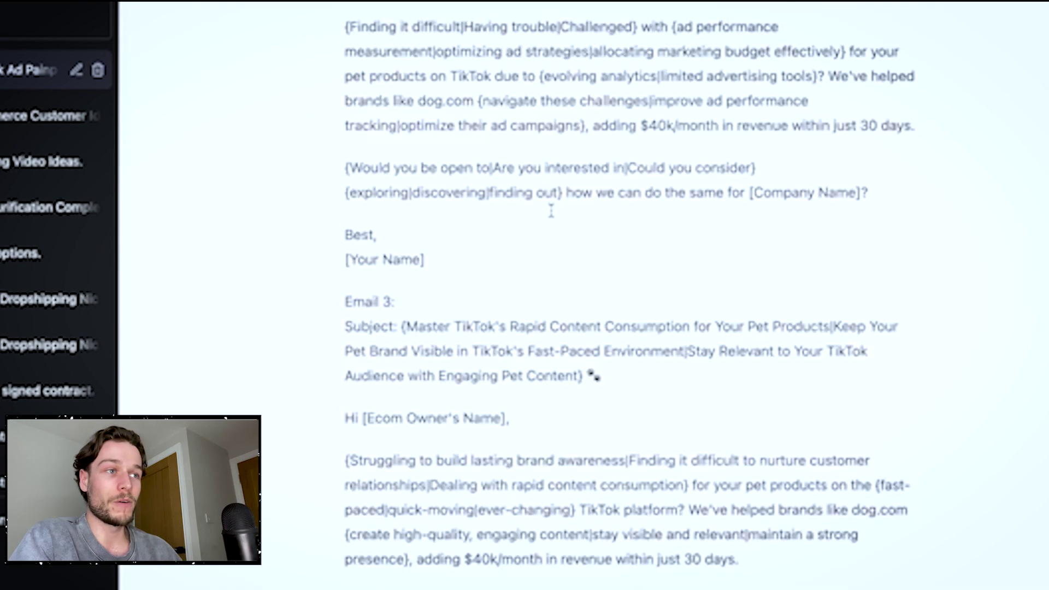
Read through the five pet quote groups and the closing note on using them in cold emails, highlighting the first group's dog quotes
{"action": "scroll", "coordinate": [548, 213], "scroll_direction": "up", "scroll_amount": 1}
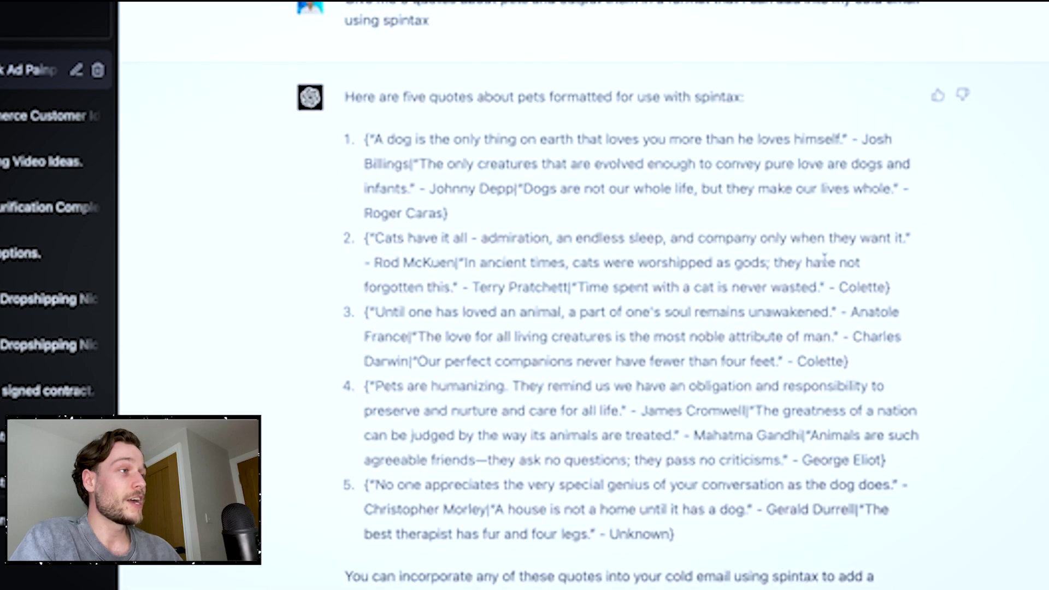
{"action": "left_click_drag", "start_coordinate": [364, 140], "coordinate": [488, 223]}
{"action": "left_click", "coordinate": [488, 223]}
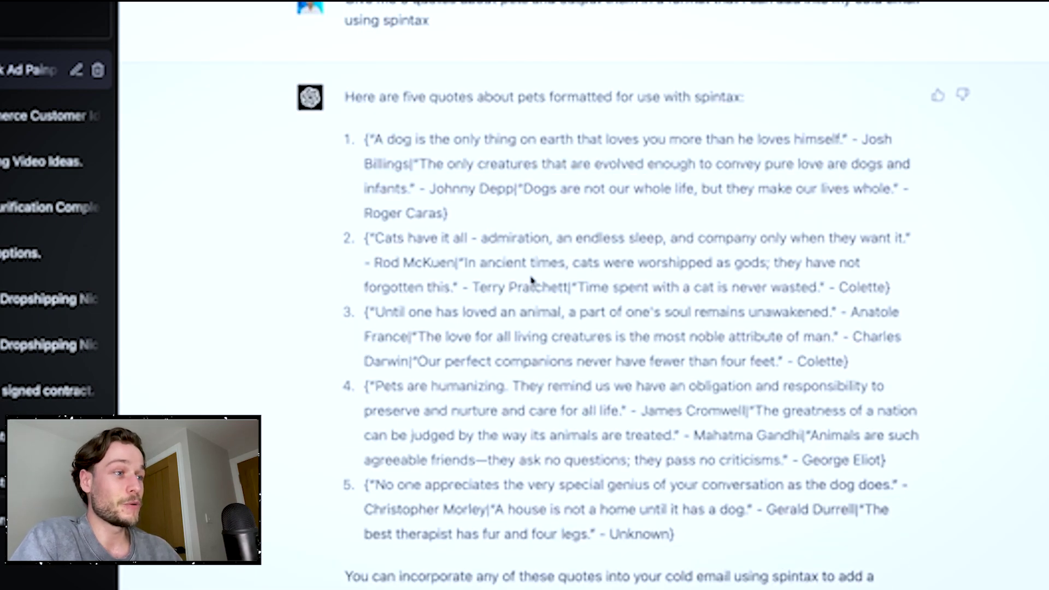
{"action": "scroll", "coordinate": [527, 280], "scroll_direction": "down", "scroll_amount": 2}
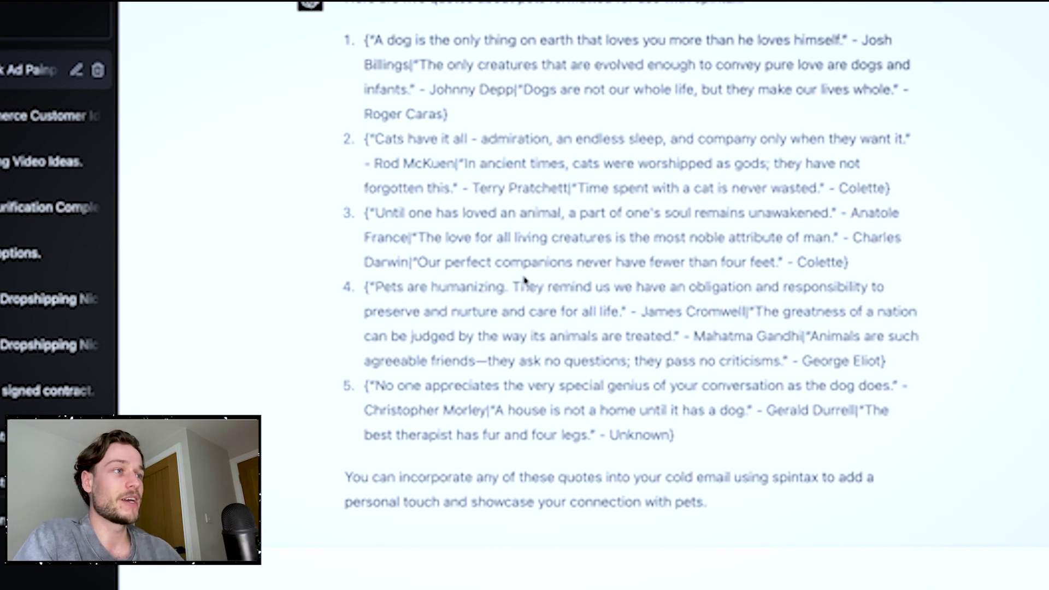
{"action": "scroll", "coordinate": [525, 280], "scroll_direction": "up", "scroll_amount": 2}
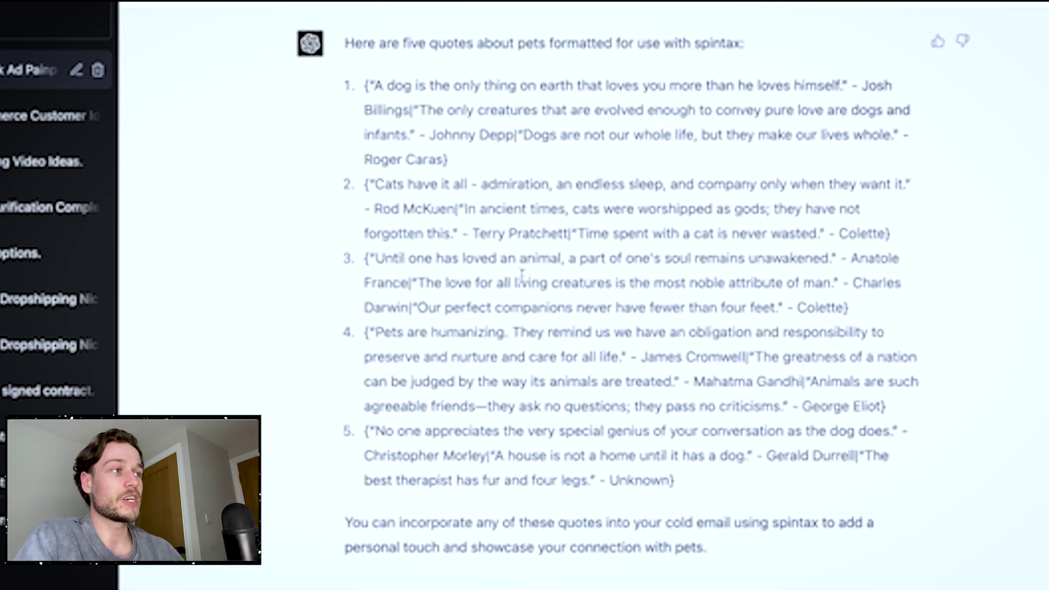
{"action": "scroll", "coordinate": [522, 274], "scroll_direction": "down", "scroll_amount": 1}
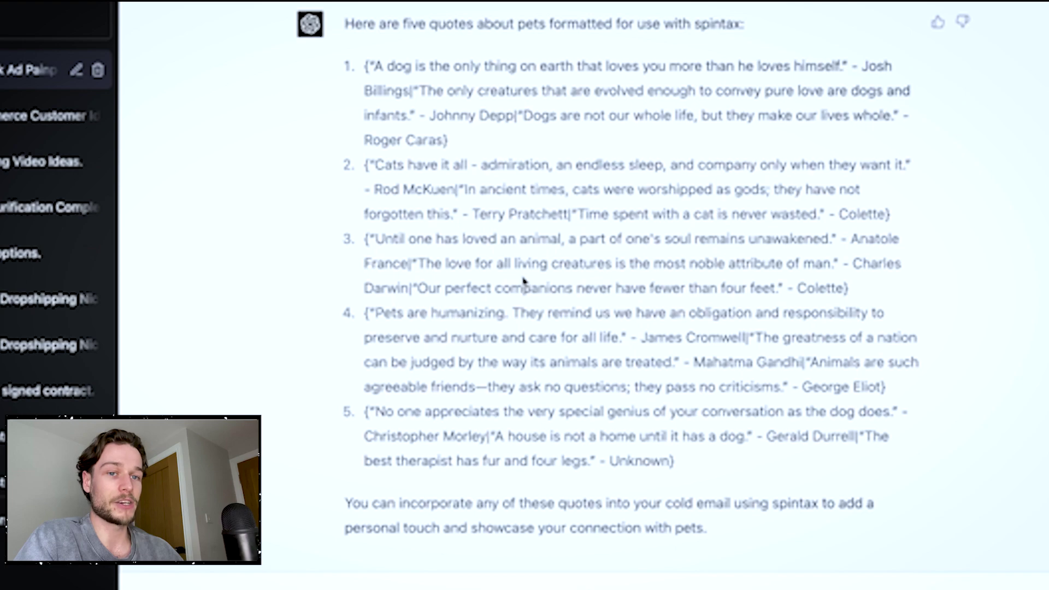
{"action": "left_click_drag", "start_coordinate": [366, 64], "coordinate": [503, 134]}
{"action": "left_click", "coordinate": [506, 137]}
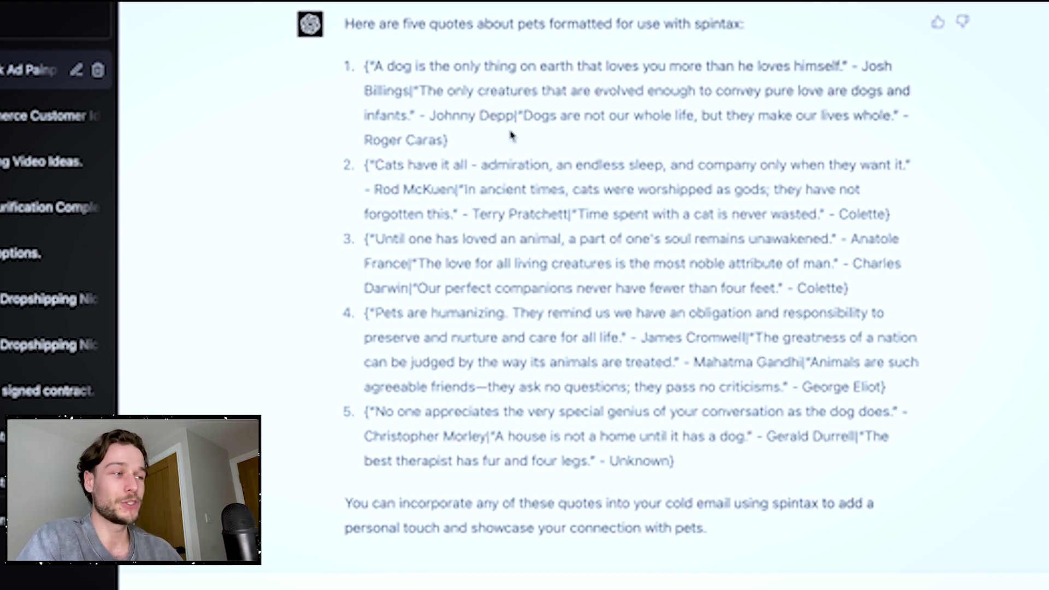
{"action": "scroll", "coordinate": [393, 110], "scroll_direction": "down", "scroll_amount": 1}
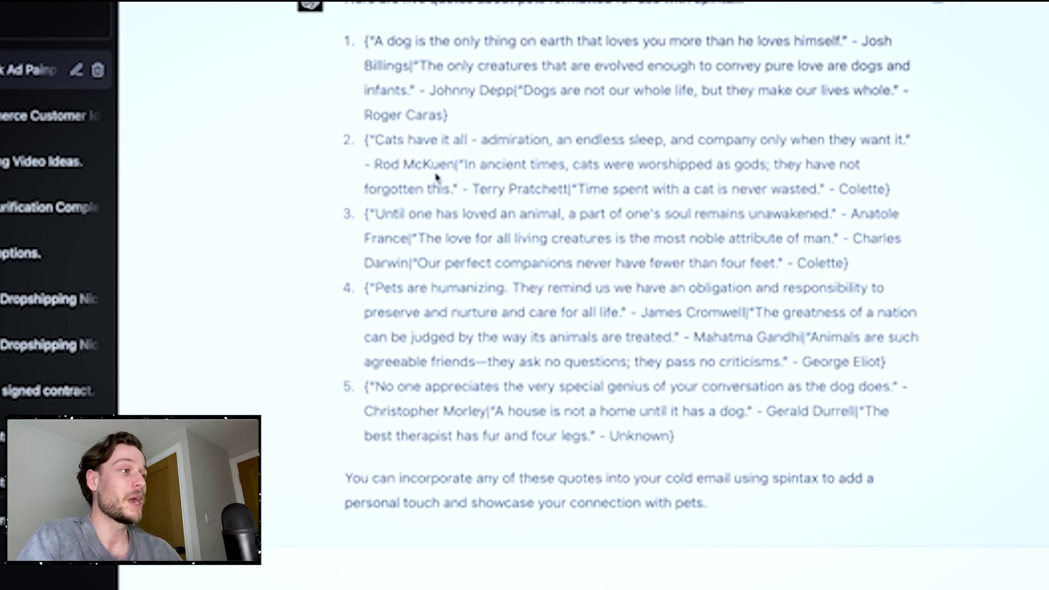
Review the conversation from the opening TikTok pain points prompt through the email drafts and three spintax emails to the pet quotes
{"action": "scroll", "coordinate": [426, 153], "scroll_direction": "up", "scroll_amount": 15}
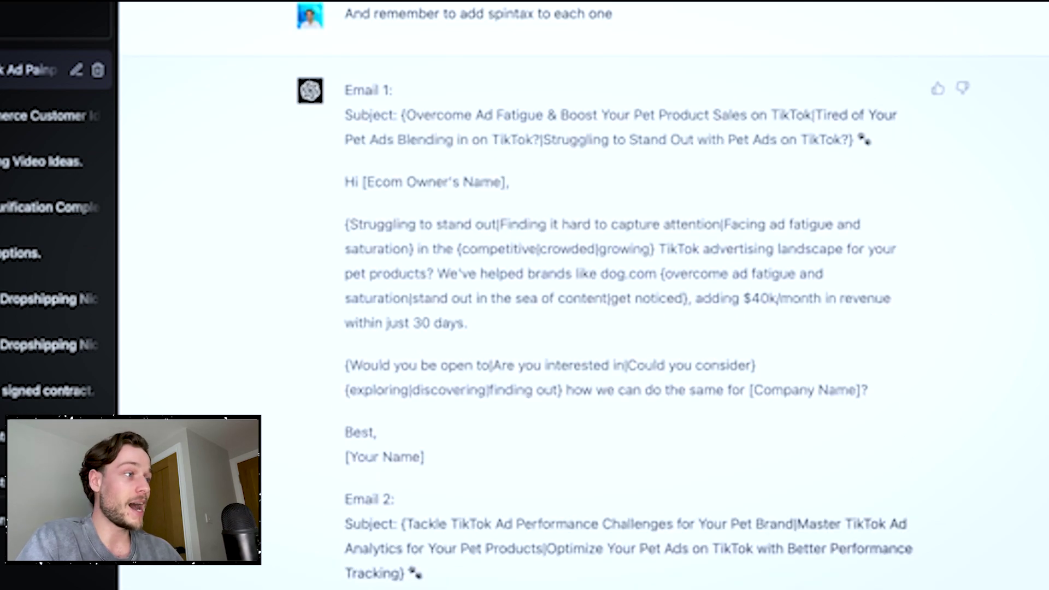
{"action": "scroll", "coordinate": [360, 141], "scroll_direction": "up", "scroll_amount": 20}
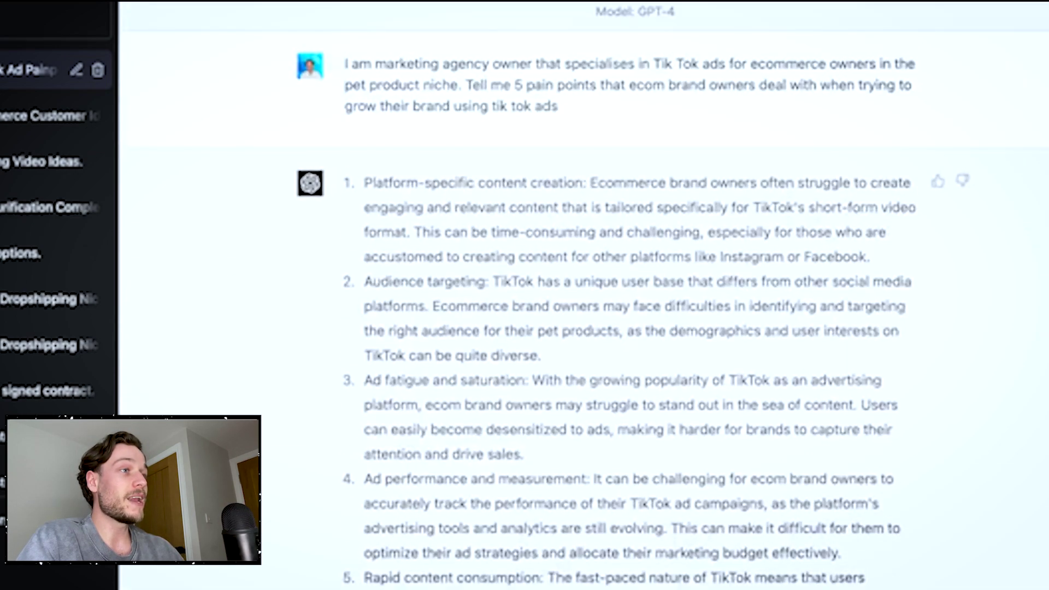
{"action": "scroll", "coordinate": [381, 221], "scroll_direction": "down", "scroll_amount": 10}
{"action": "scroll", "coordinate": [632, 296], "scroll_direction": "down", "scroll_amount": 15}
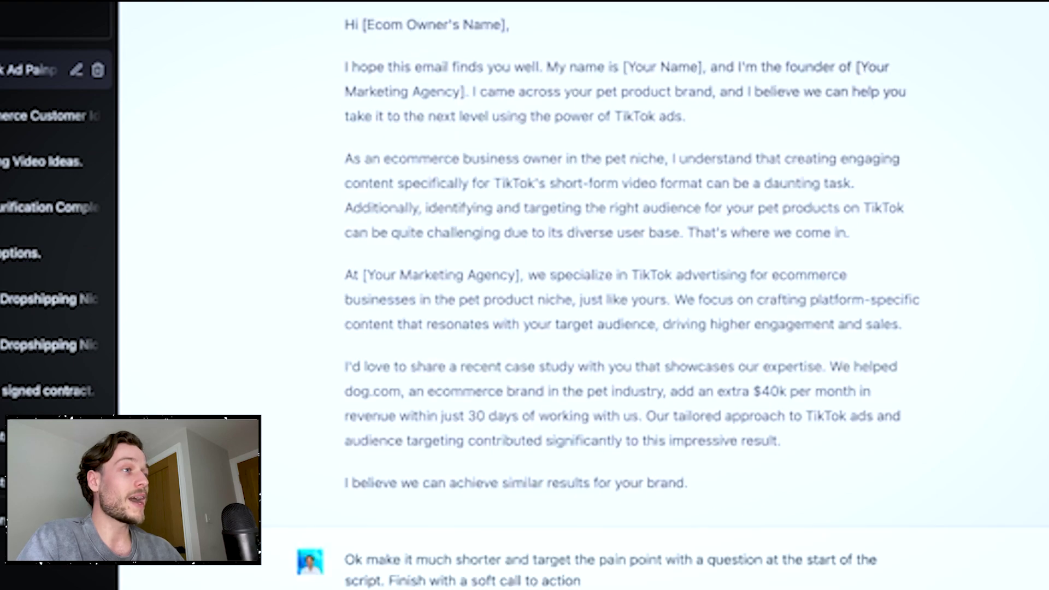
{"action": "scroll", "coordinate": [598, 298], "scroll_direction": "down", "scroll_amount": 20}
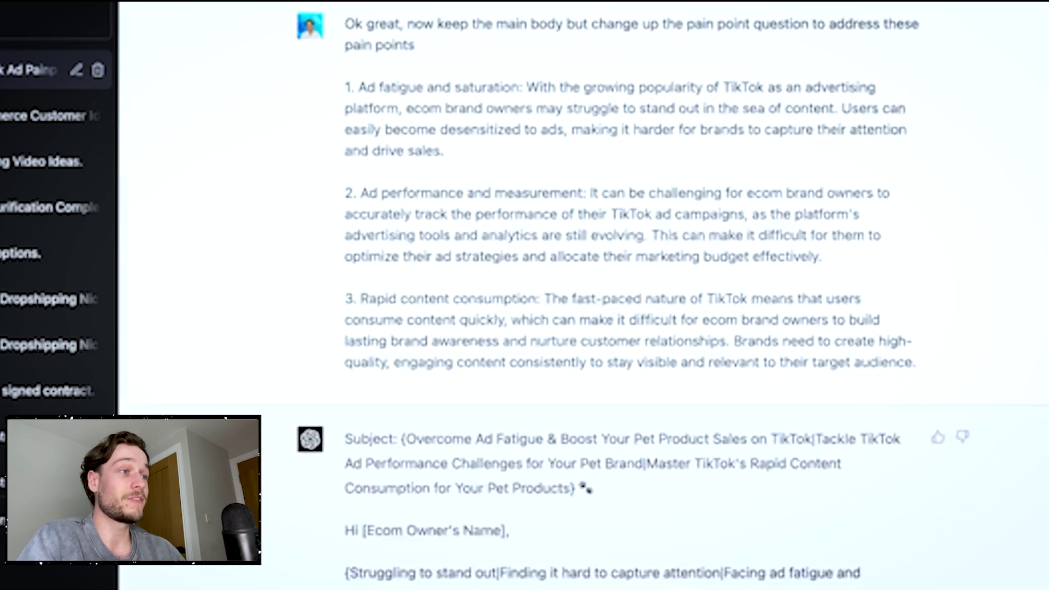
{"action": "scroll", "coordinate": [633, 295], "scroll_direction": "down", "scroll_amount": 5}
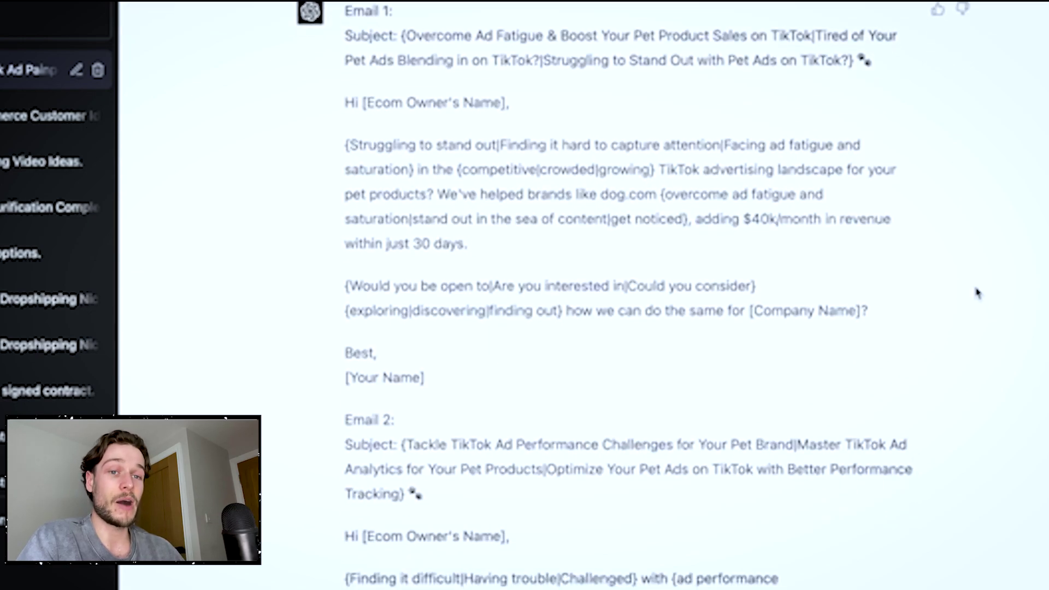
{"action": "scroll", "coordinate": [978, 293], "scroll_direction": "down", "scroll_amount": 15}
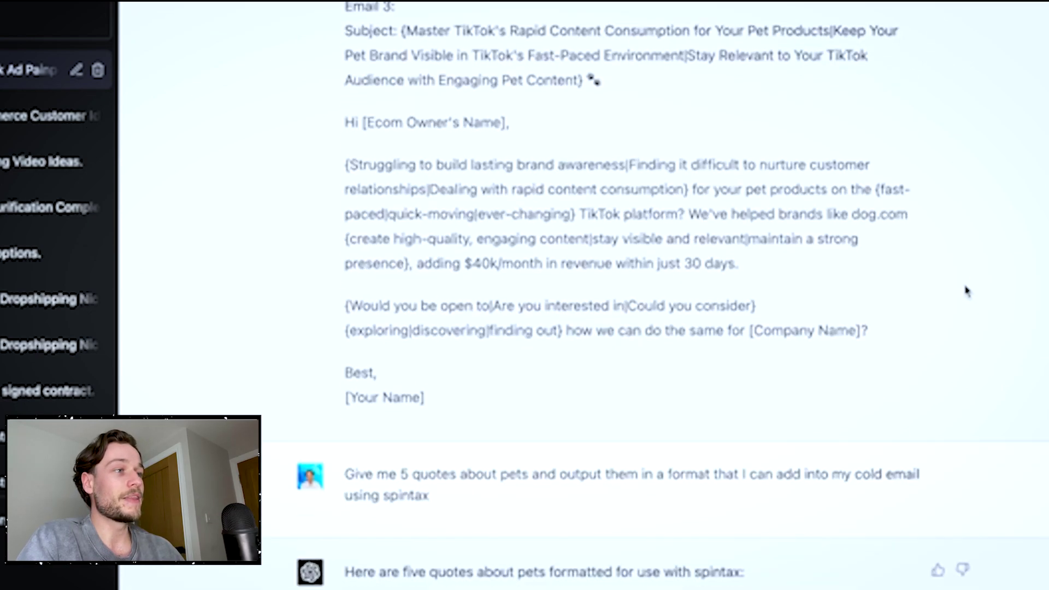
{"action": "left_click_drag", "start_coordinate": [365, 49], "coordinate": [485, 133]}
{"action": "left_click", "coordinate": [485, 134]}
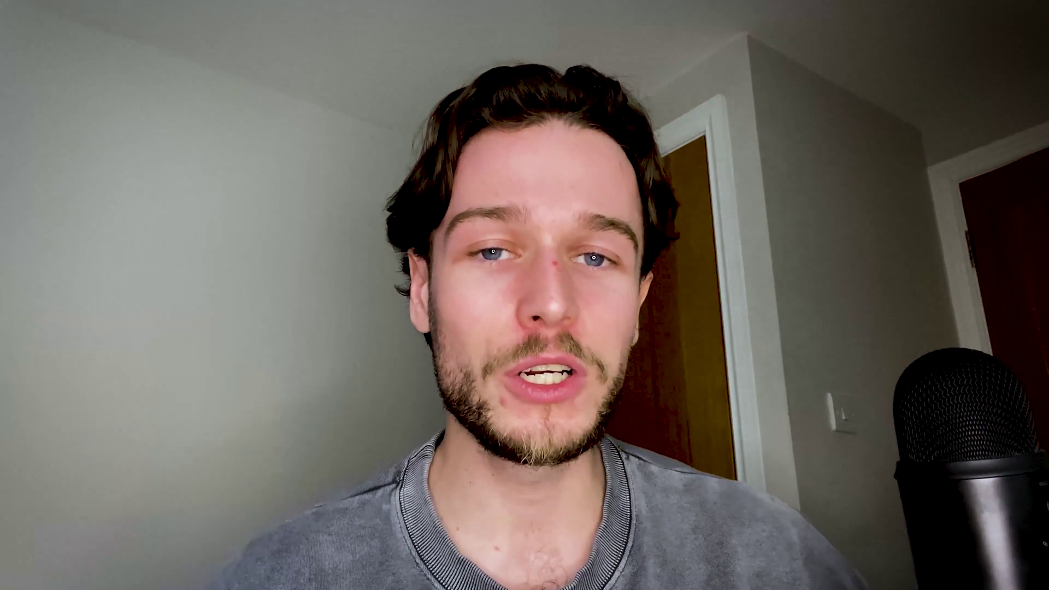